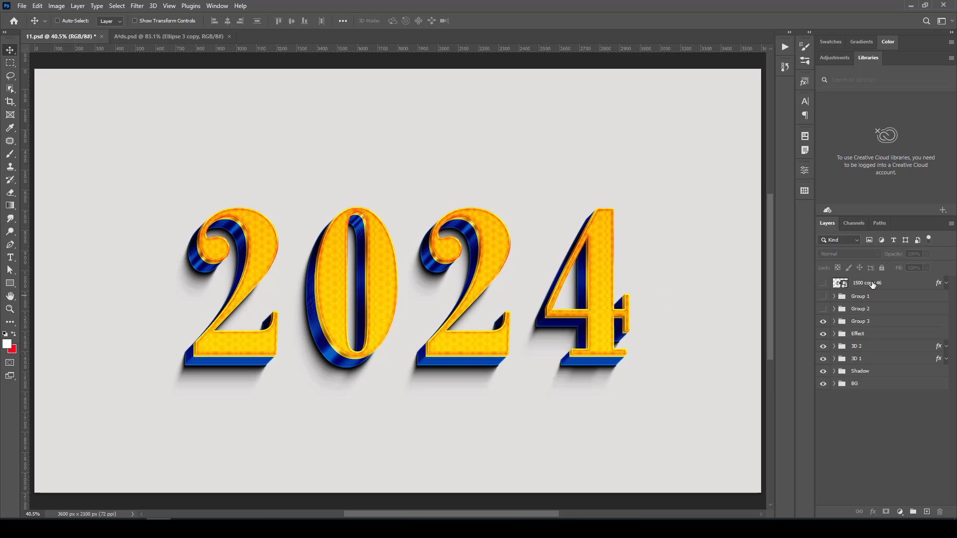
Open the contents of the 1500 copy 46 smart object and replace its text with HEL
left_click(846, 284)
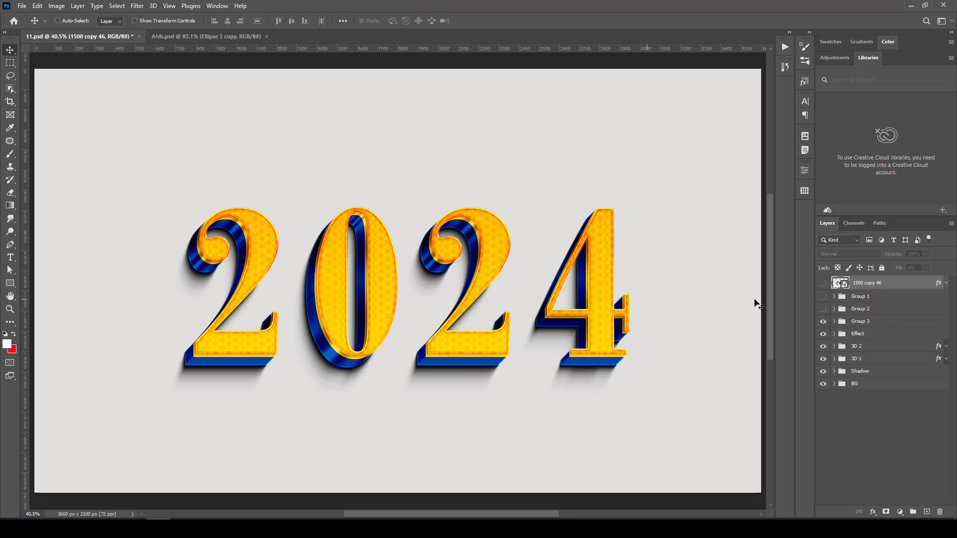
double_click(846, 285)
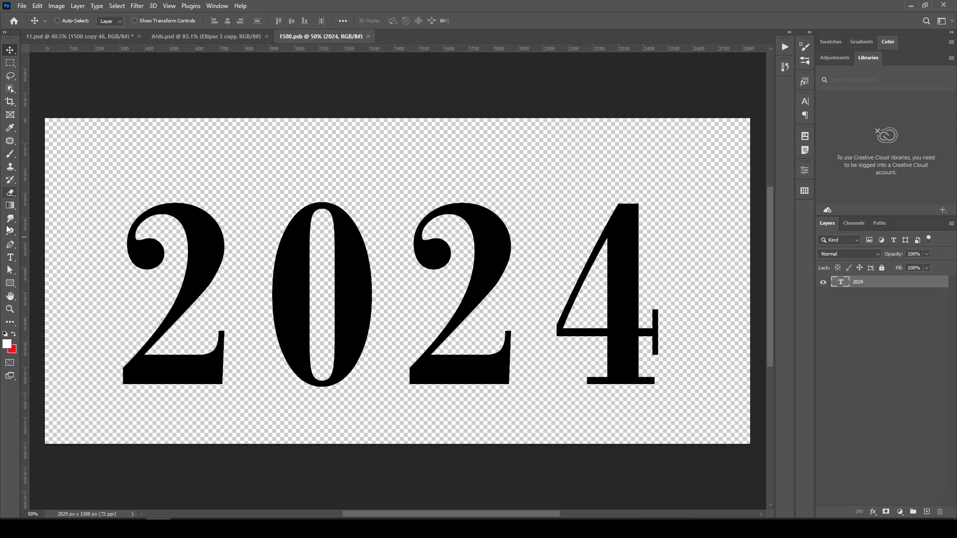
left_click(9, 259)
left_click(303, 279)
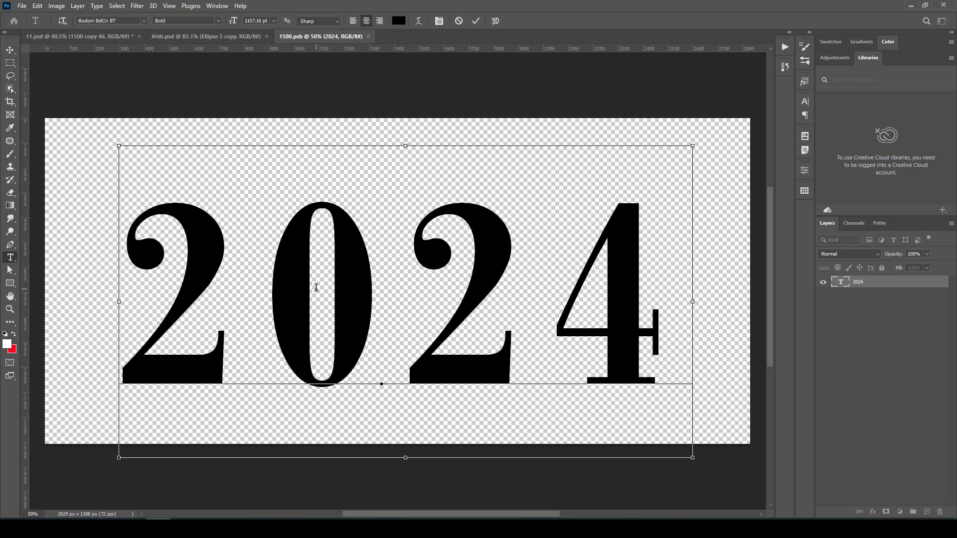
key("ctrl+a")
type("HEL")
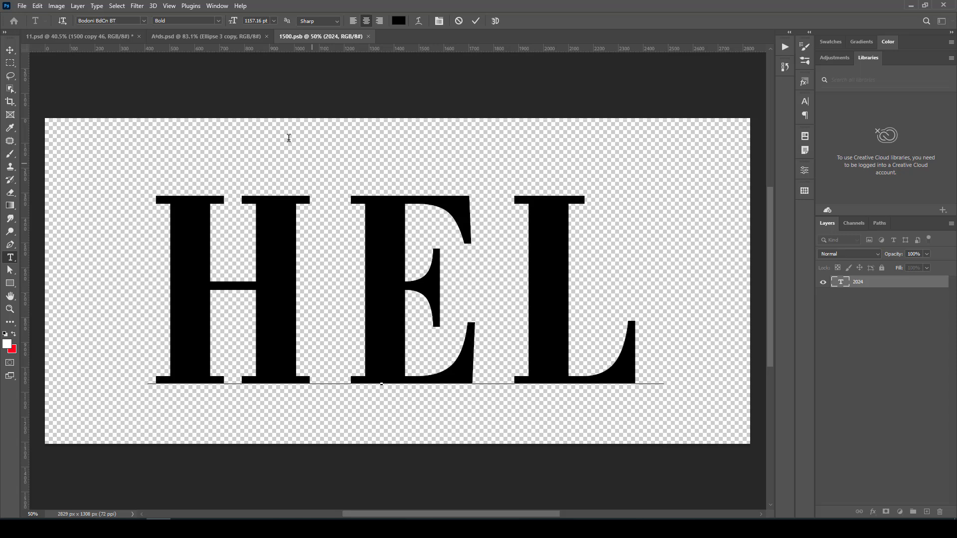
left_click(476, 21)
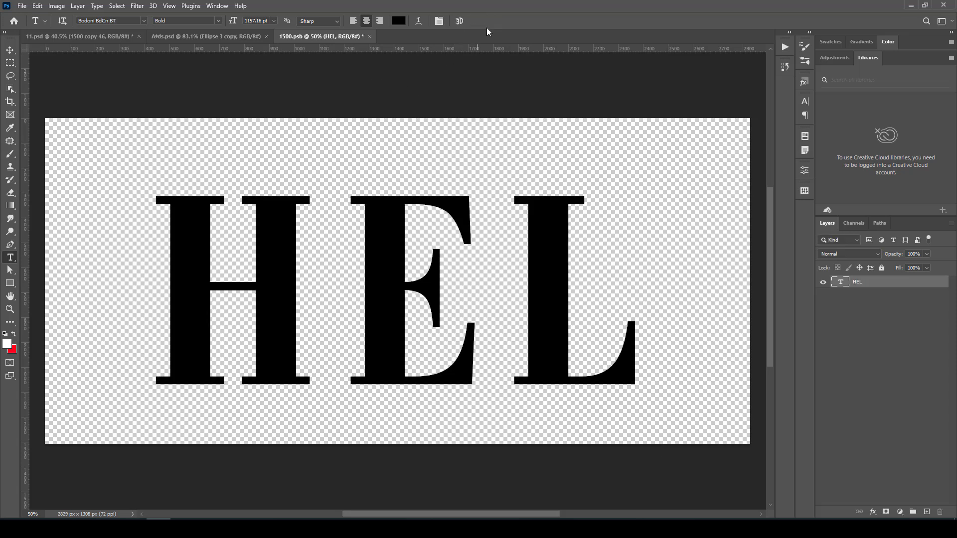
Set the HEL text's font to Montserrat ExtraBold
left_click(809, 102)
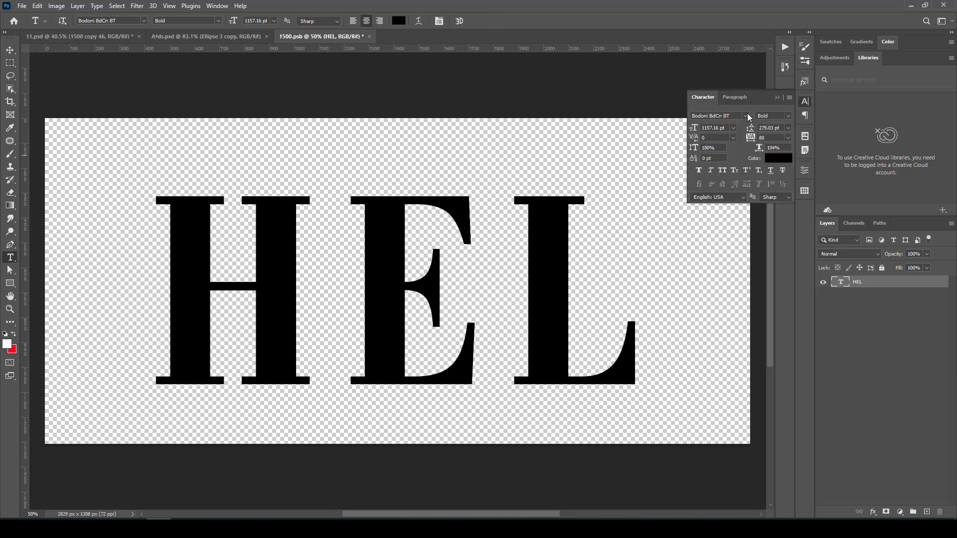
left_click(746, 115)
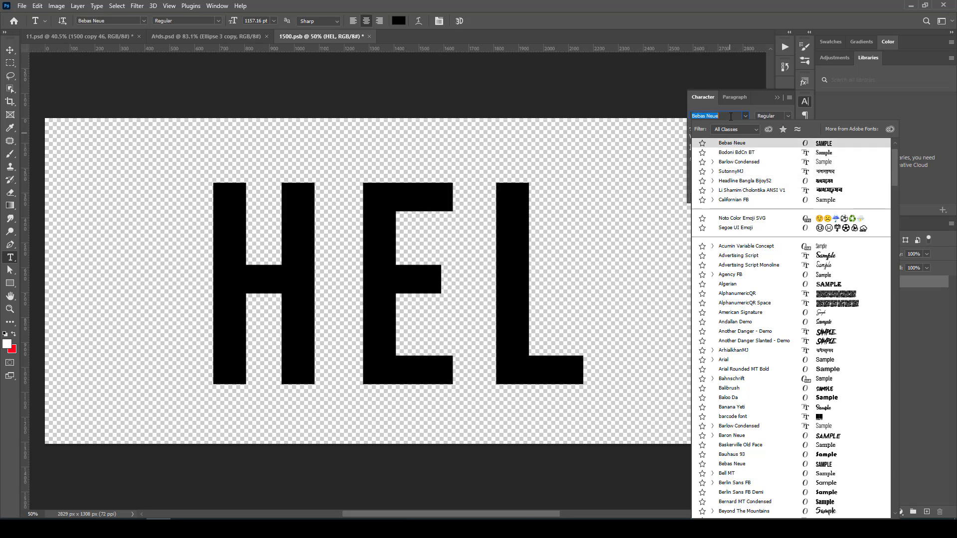
type("mon")
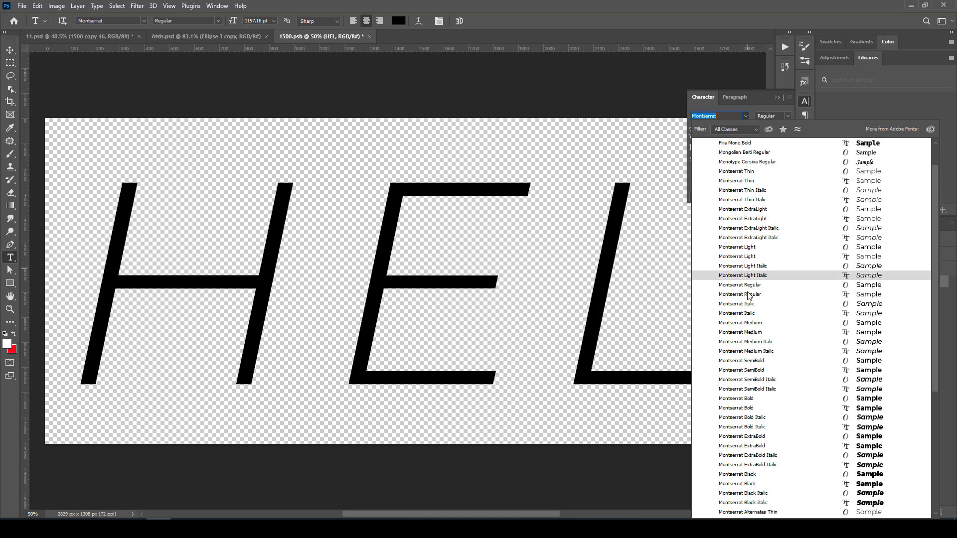
left_click(743, 361)
left_click(790, 115)
left_click(788, 354)
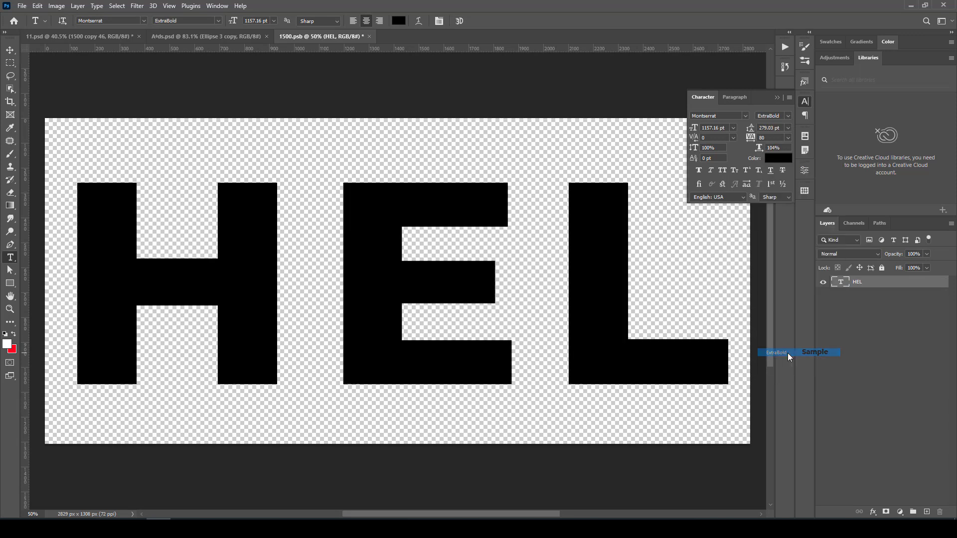
left_click(777, 97)
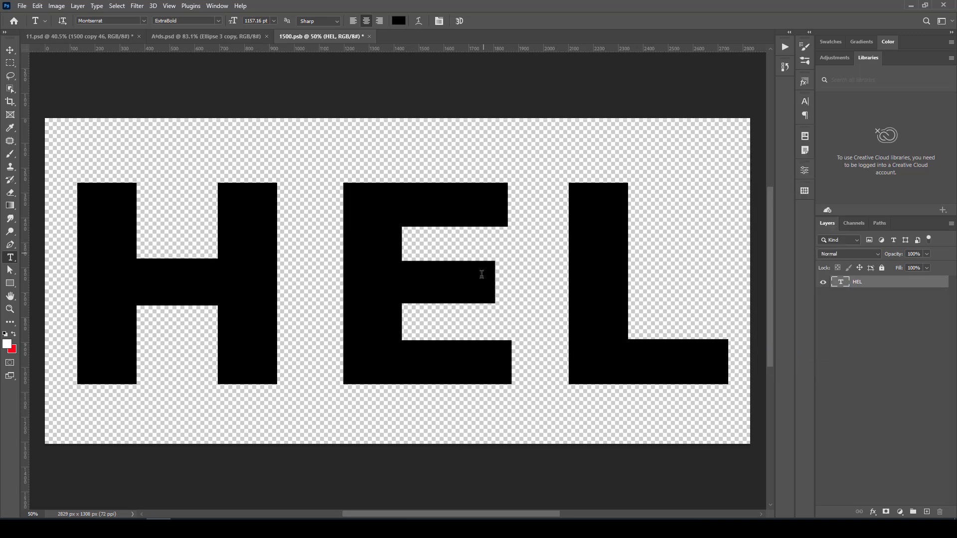
Save the edited smart object contents and return to 11.psd with no layer selected
key("ctrl+s")
left_click(97, 36)
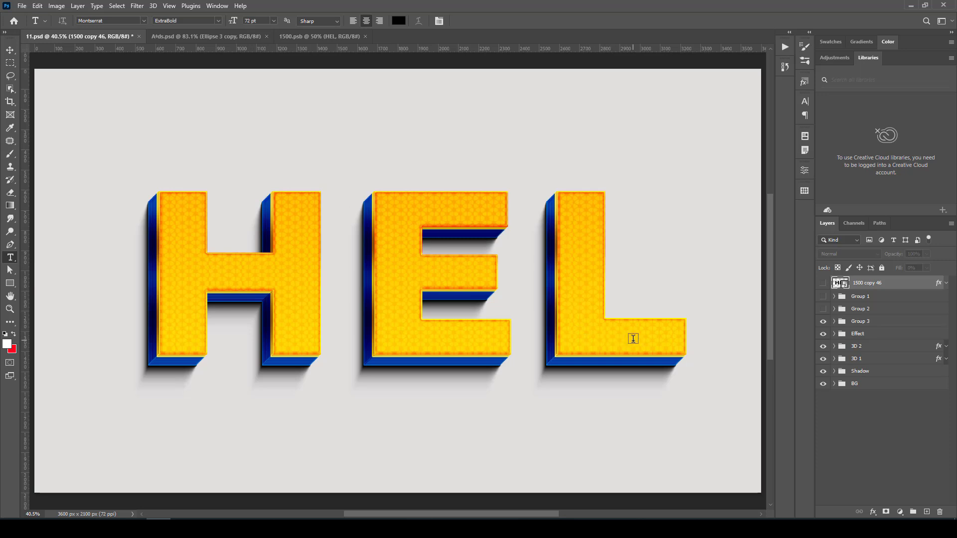
left_click(850, 436)
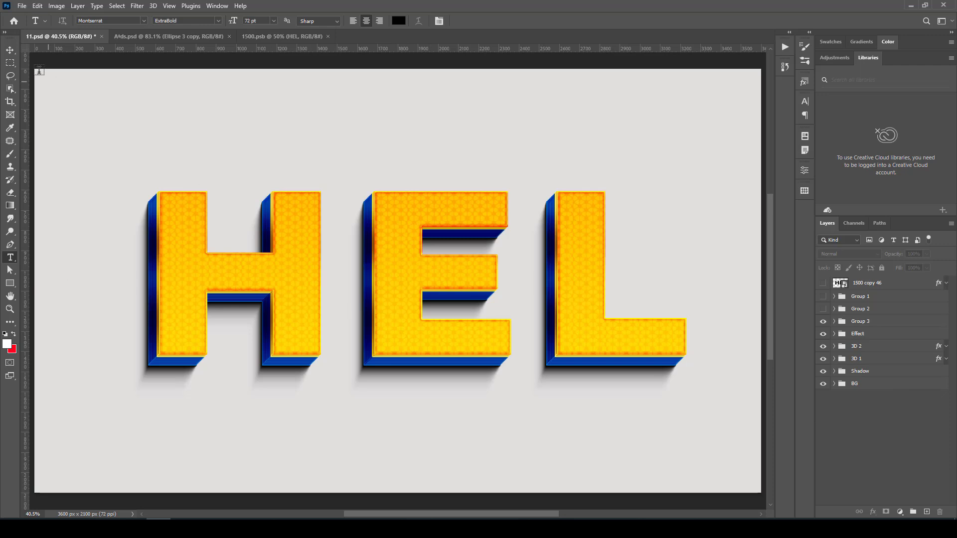
left_click(10, 50)
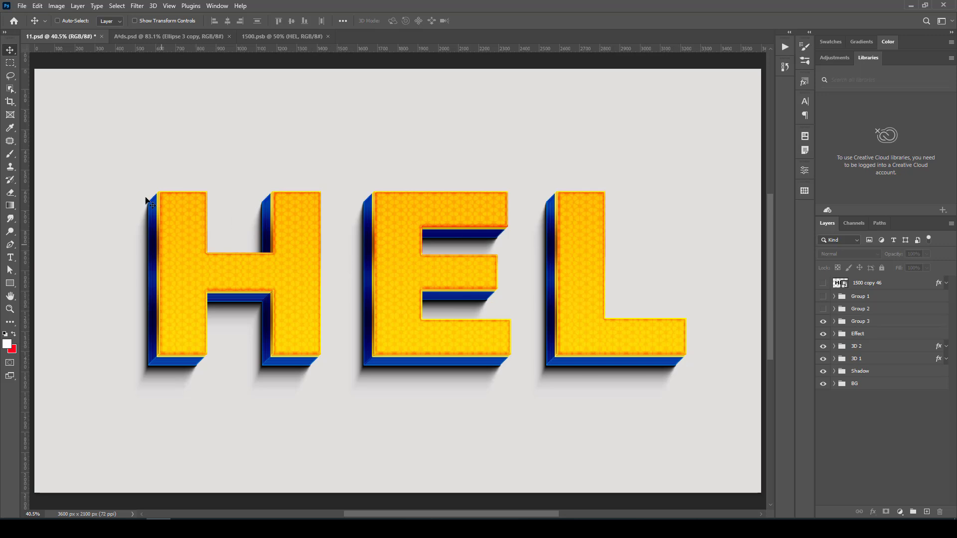
Create a new 3600 x 2100 px document at 300 pixels/inch in RGB Color with a white background
left_click(22, 6)
left_click(32, 16)
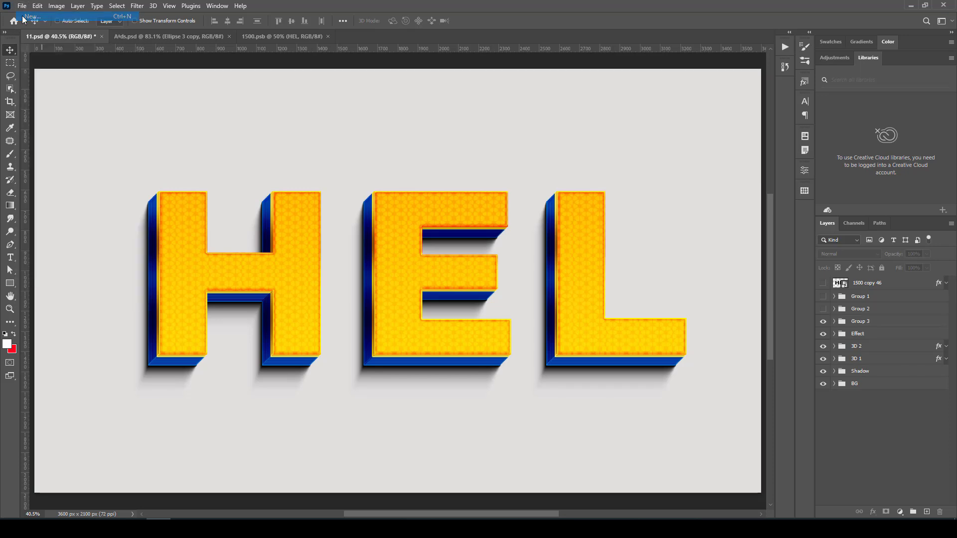
left_click_drag(303, 123, 309, 103)
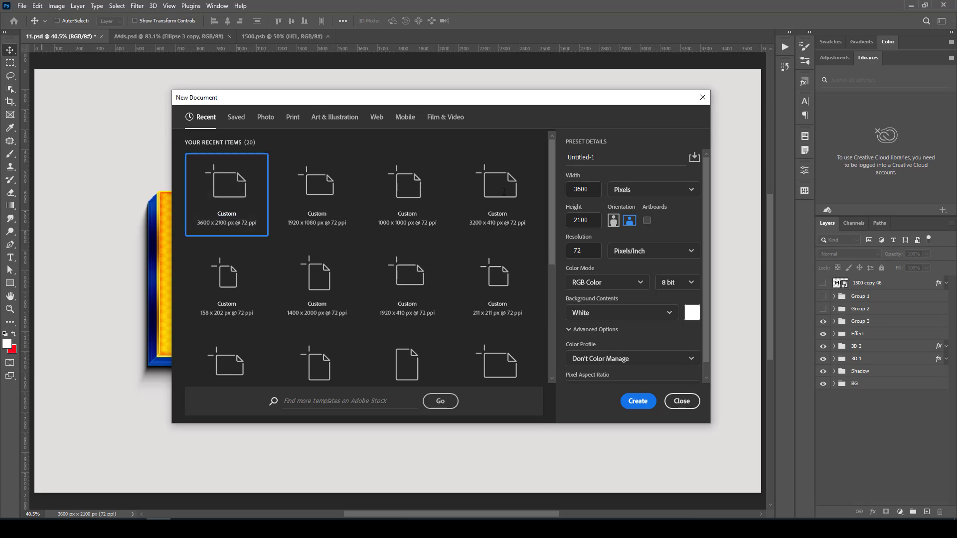
left_click_drag(587, 251, 566, 251)
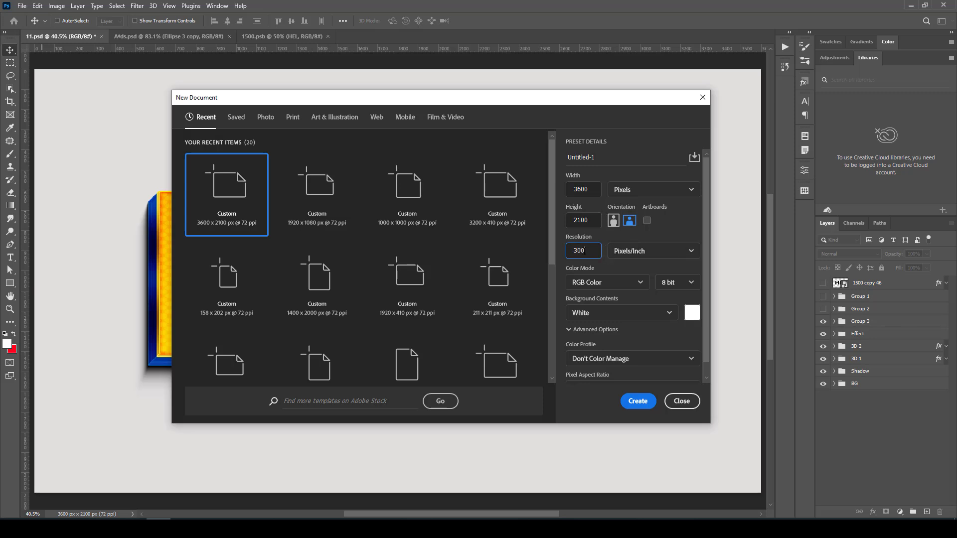
left_click_drag(587, 250, 534, 248)
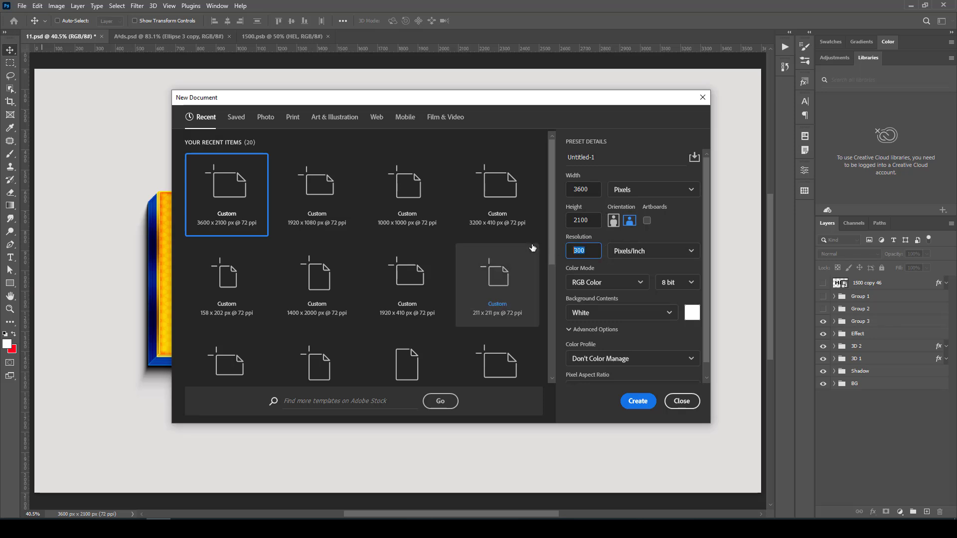
left_click(641, 401)
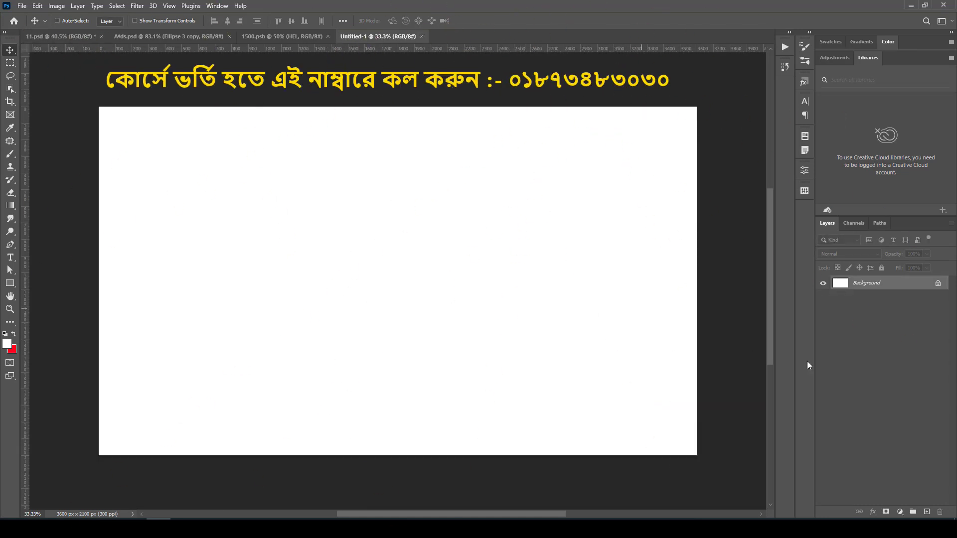
Add a solid color fill layer with the color d5d2d2 above the background
left_click(901, 512)
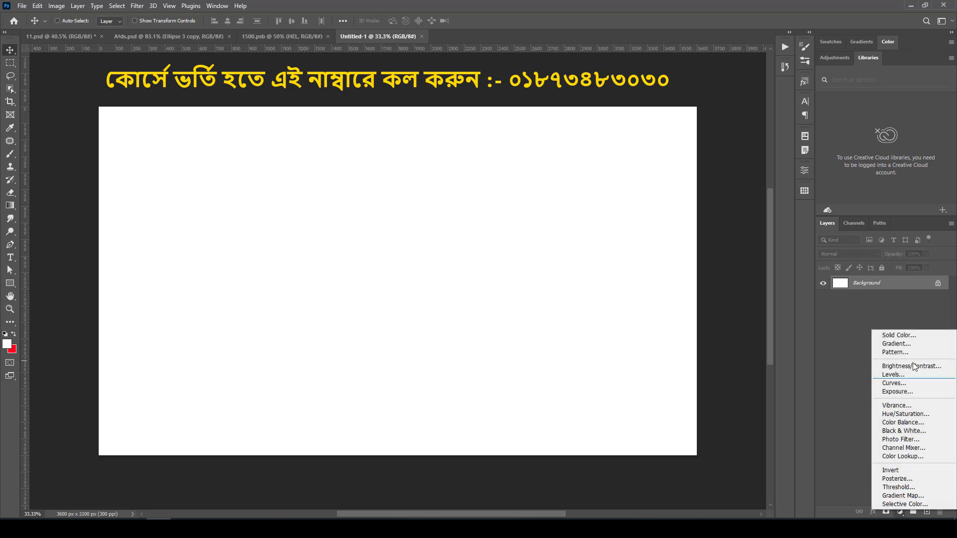
left_click(908, 332)
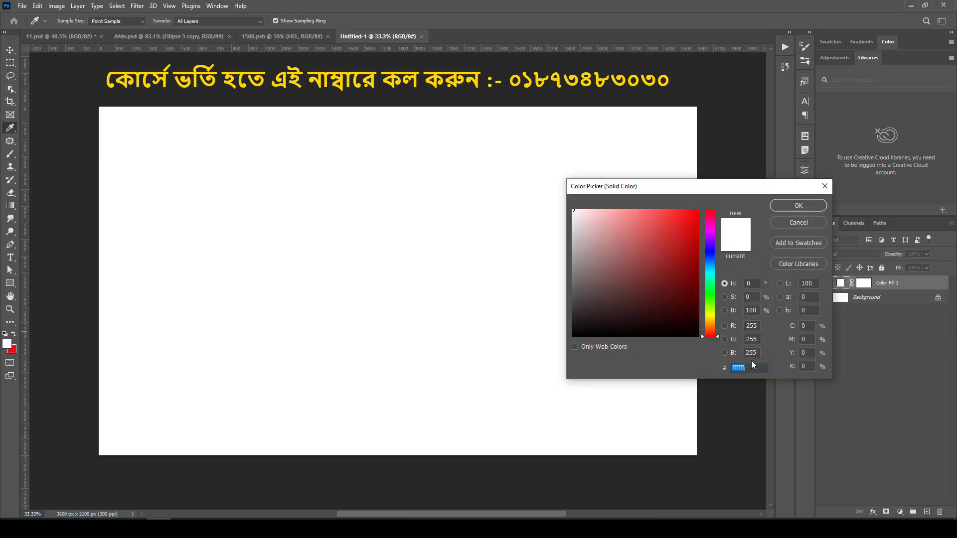
type("d5d2d2")
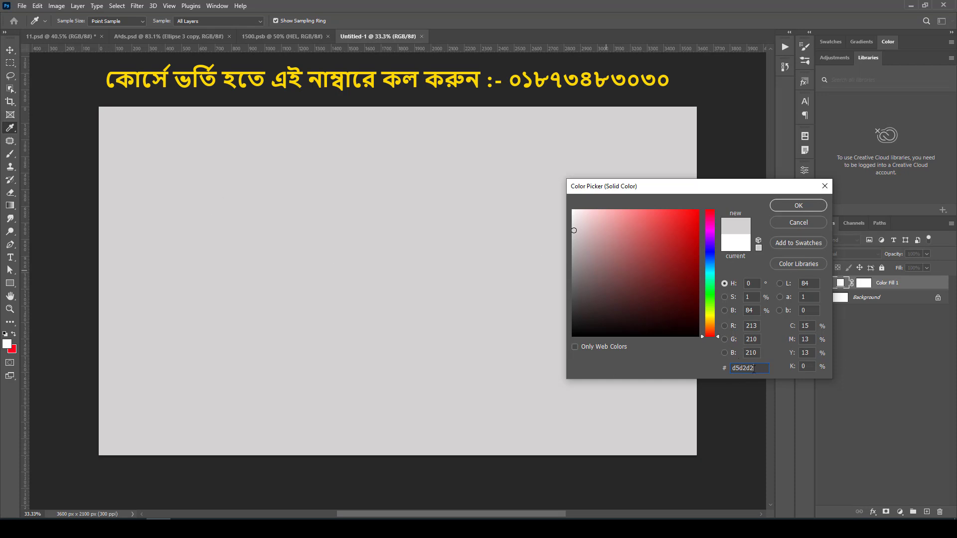
left_click(782, 205)
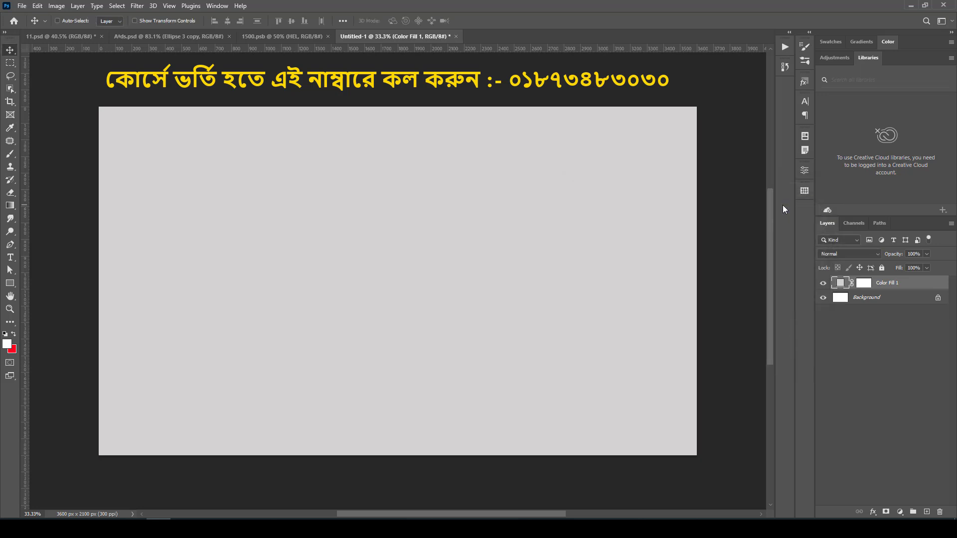
Unlock the background layer, then group it with the color fill layer under the name BG
left_click(937, 298)
left_click(891, 284, "shift")
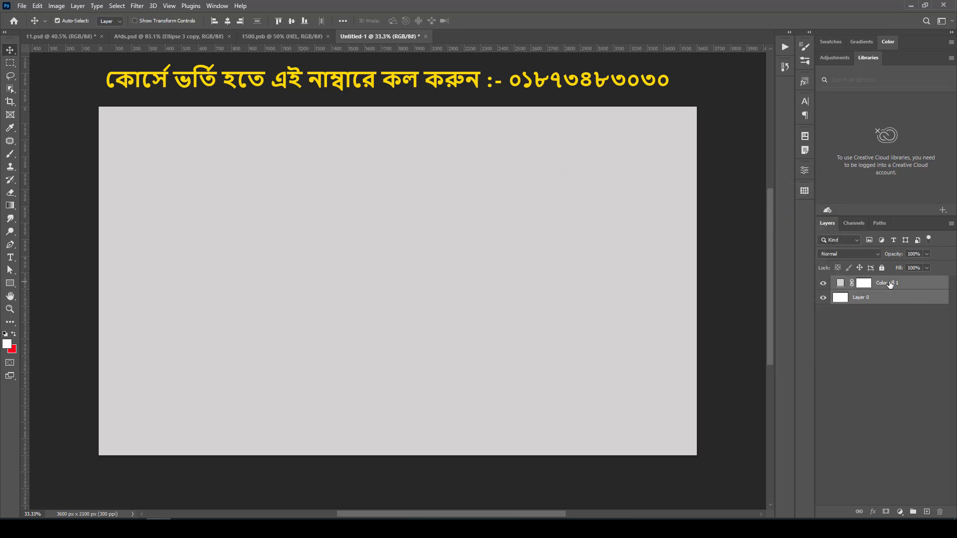
key("ctrl+g")
double_click(861, 282)
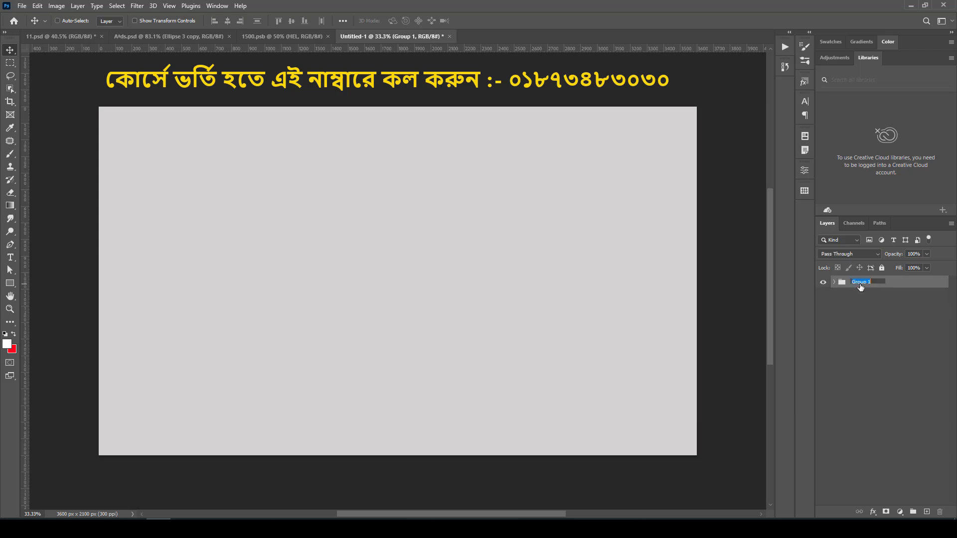
type("BG")
left_click(871, 328)
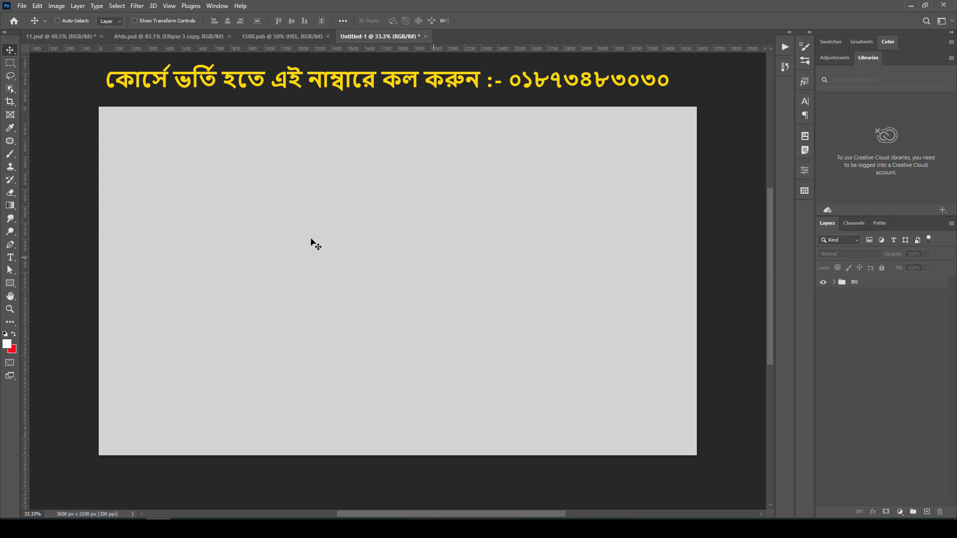
Close the 1500.psb document and return to Untitled-1
left_click(70, 37)
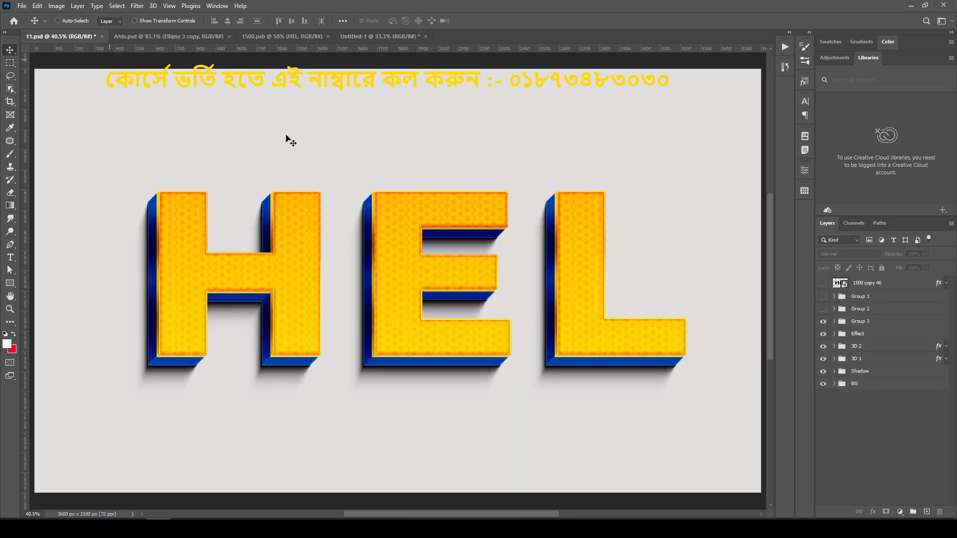
left_click(329, 36)
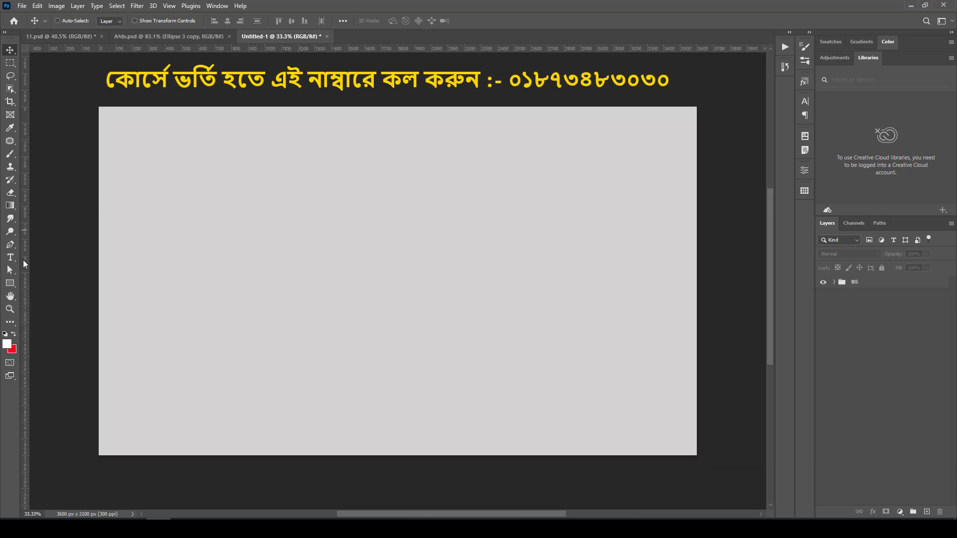
Add the text 2024 and scale it up to about 247% at the centre of the canvas
left_click(10, 258)
left_click(342, 282)
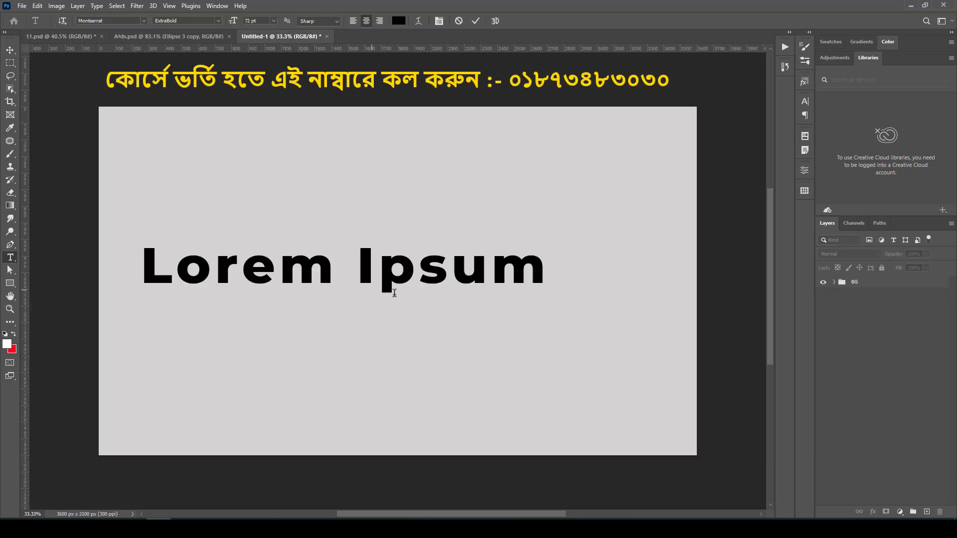
type("2024")
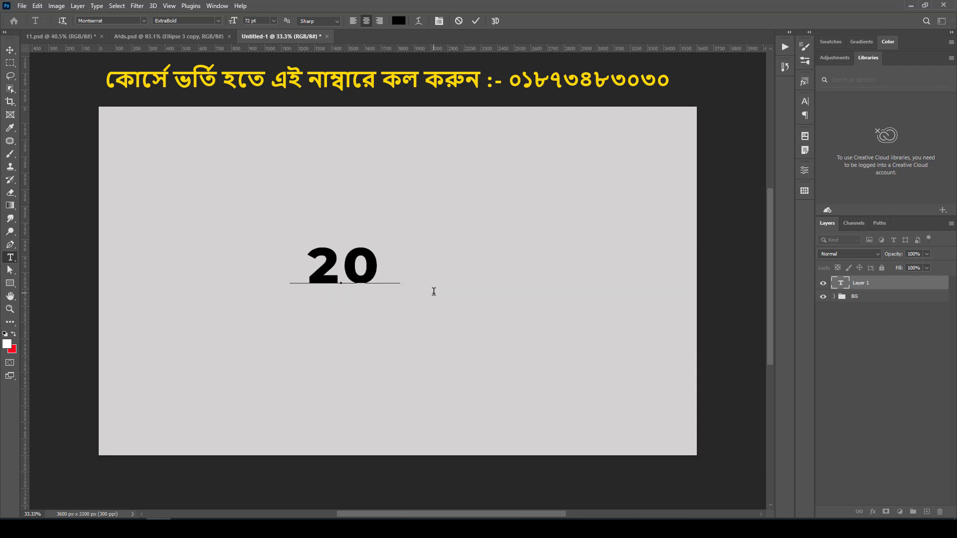
left_click(10, 56)
key("ctrl+t")
left_click_drag(423, 279, 532, 295)
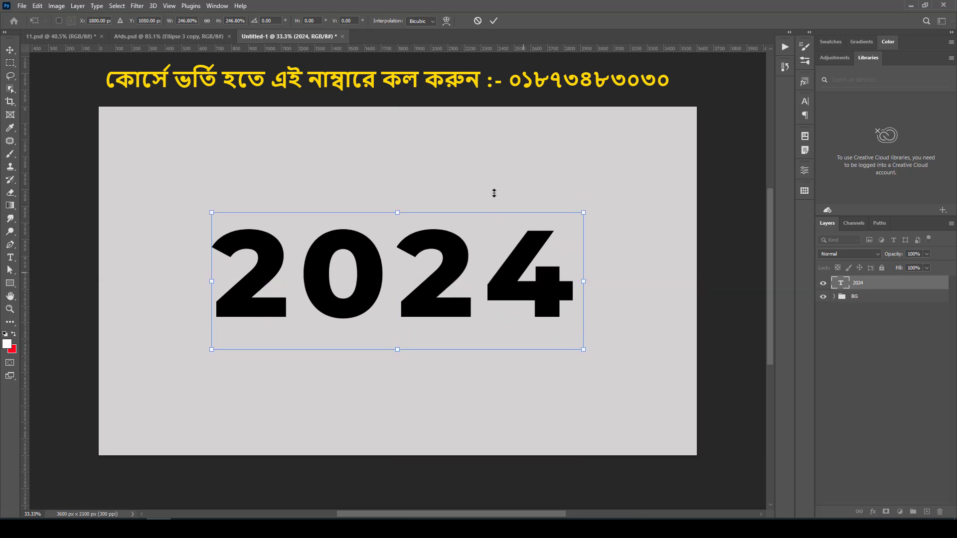
left_click(494, 21)
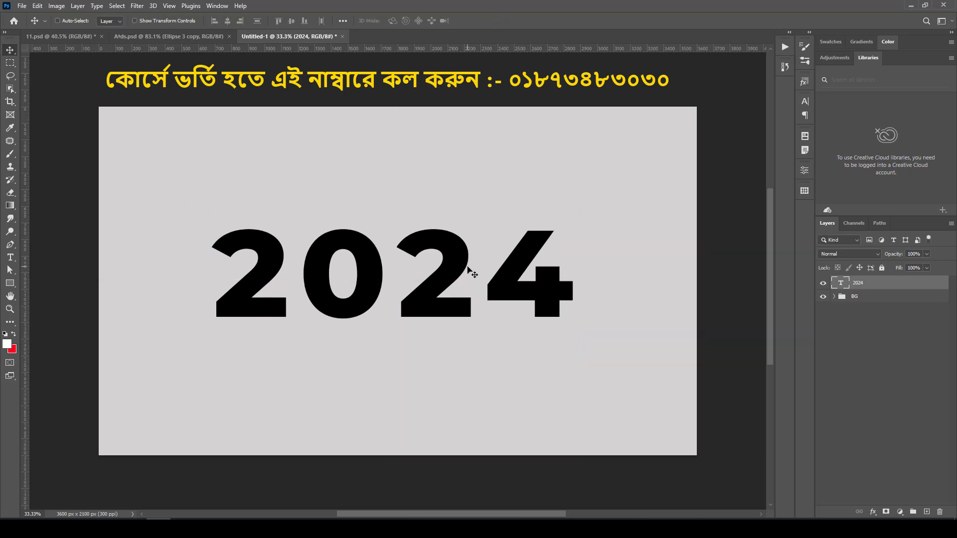
Change the 2024 text's font to Bebas Neue Regular
left_click(804, 101)
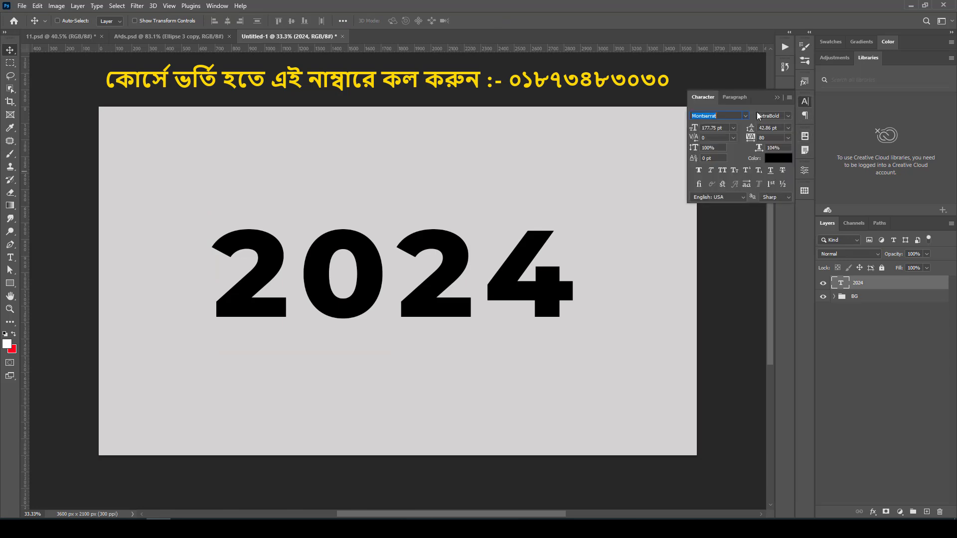
left_click(746, 117)
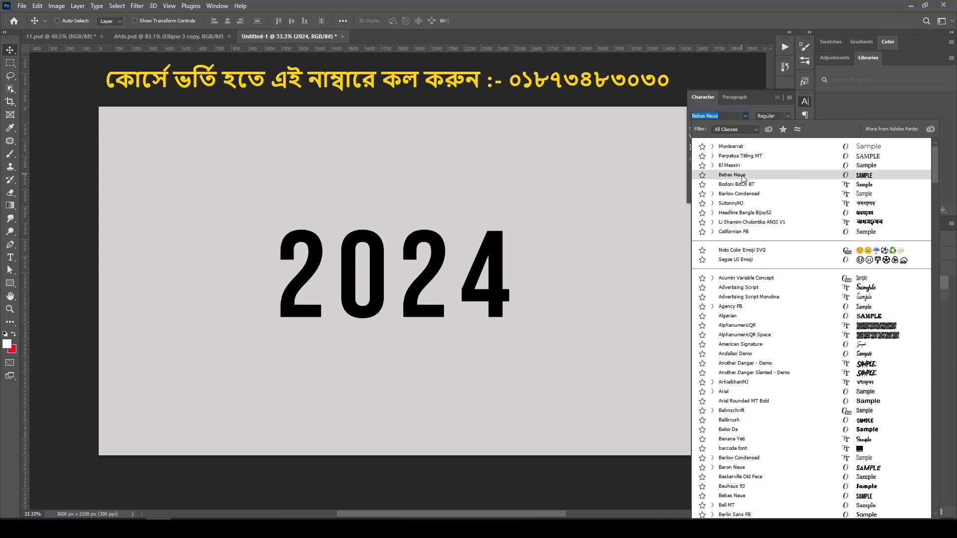
left_click(742, 176)
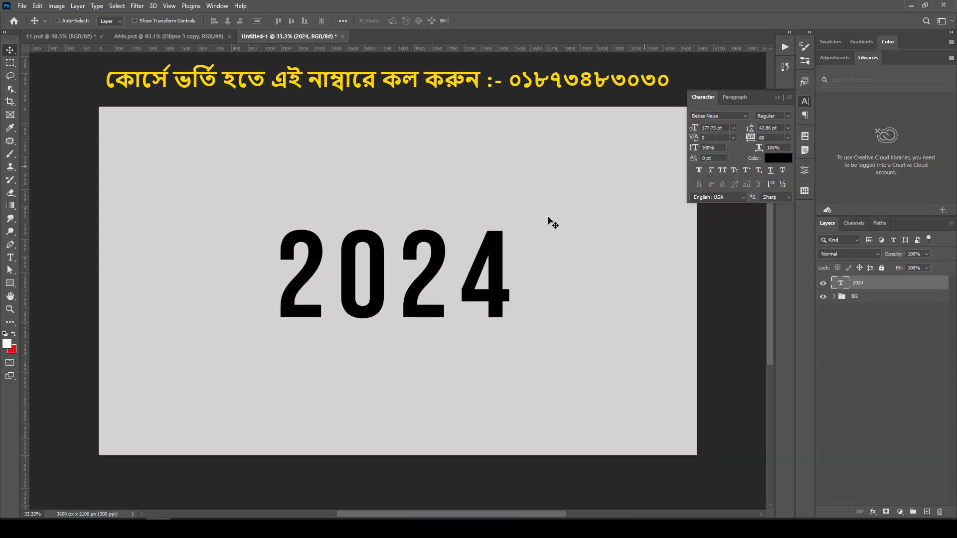
Scale the 2024 text up to about 156% around its centre
key("ctrl+t")
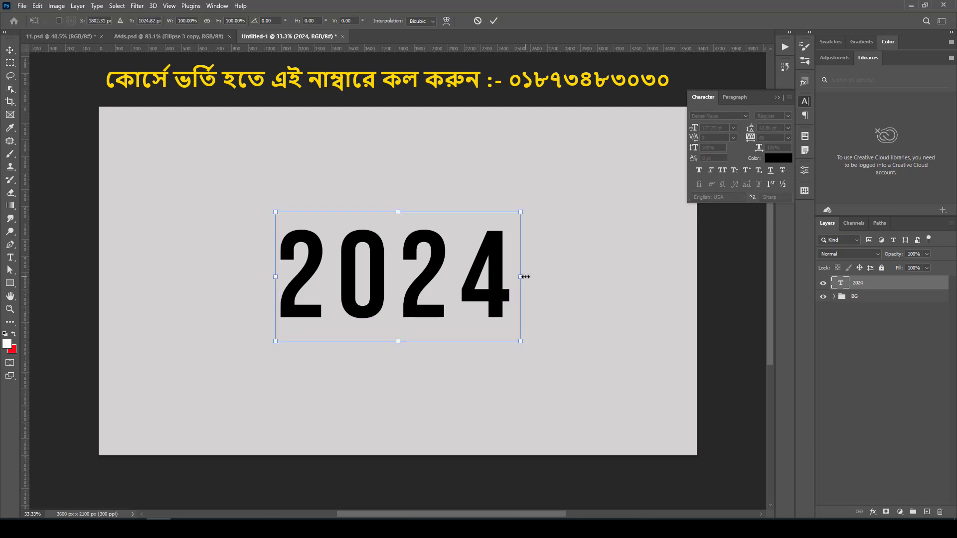
left_click_drag(521, 277, 589, 277)
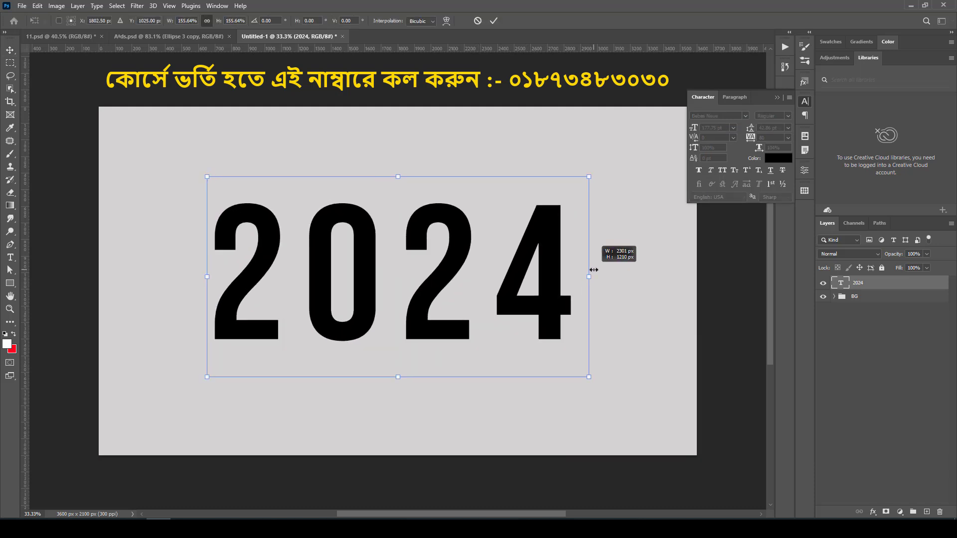
left_click(776, 98)
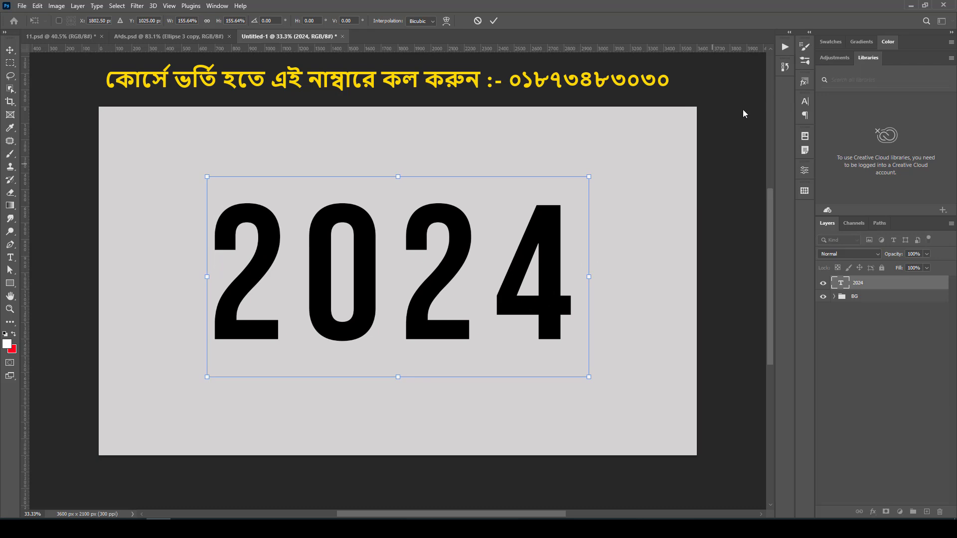
left_click(922, 323)
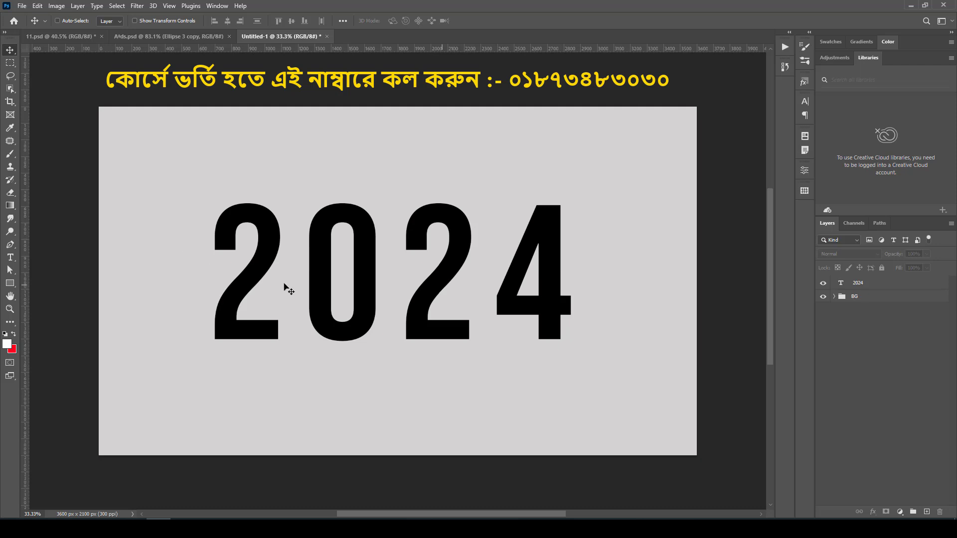
Open the layer style presets and expand the Shadow folder in the Awal Creative 02 group
left_click(804, 82)
left_click(685, 227)
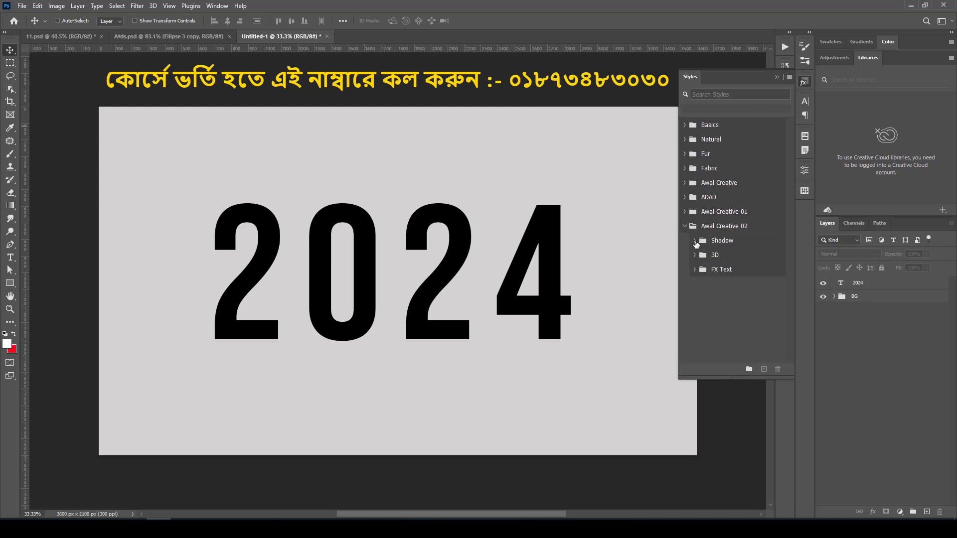
left_click(695, 242)
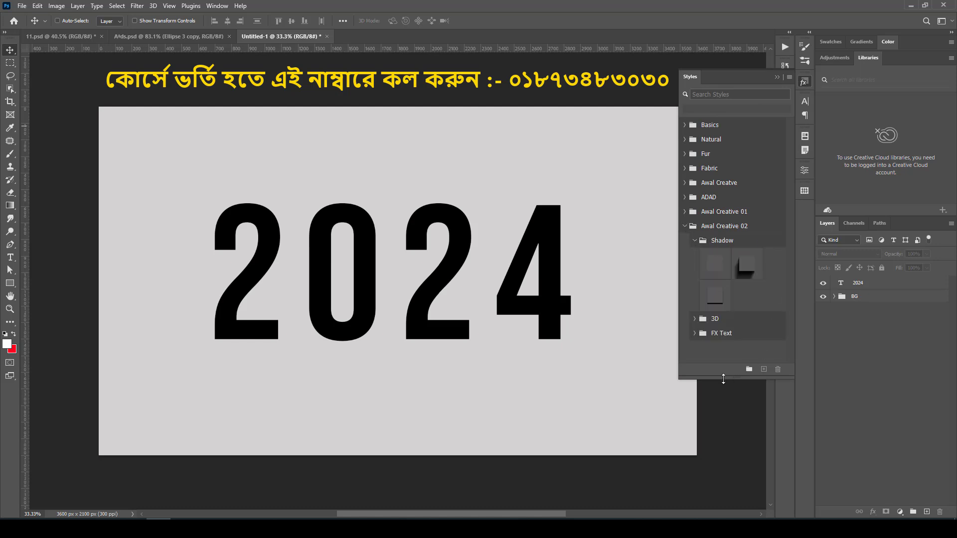
left_click_drag(727, 379, 726, 406)
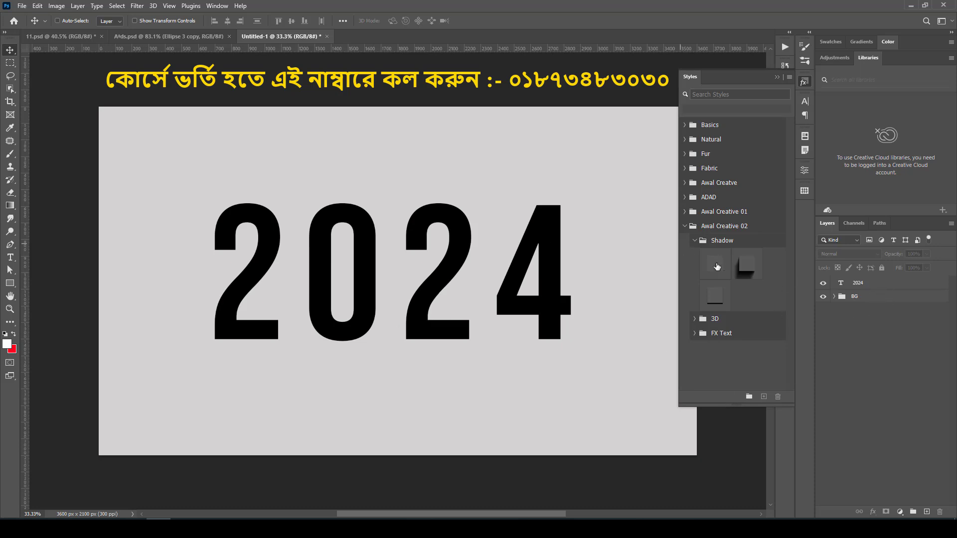
left_click(696, 242)
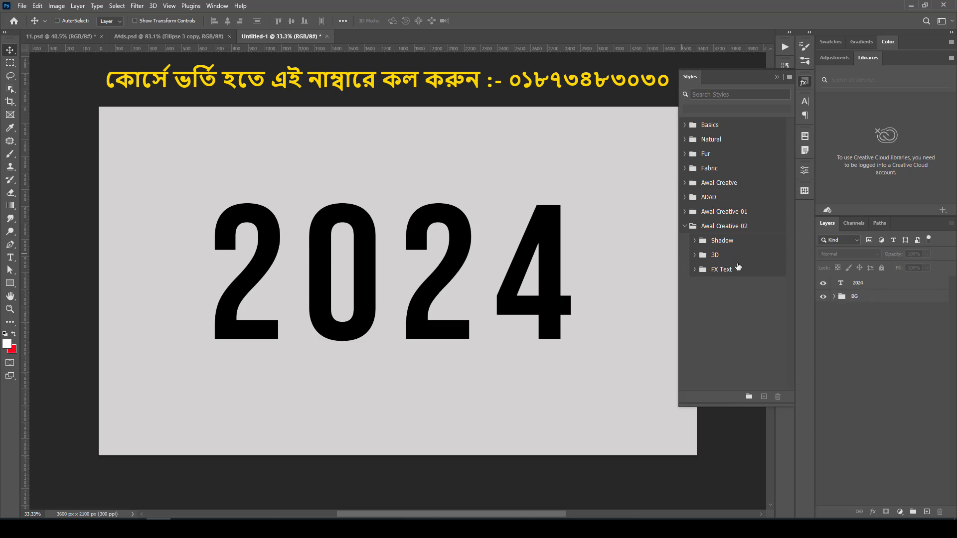
left_click(694, 241)
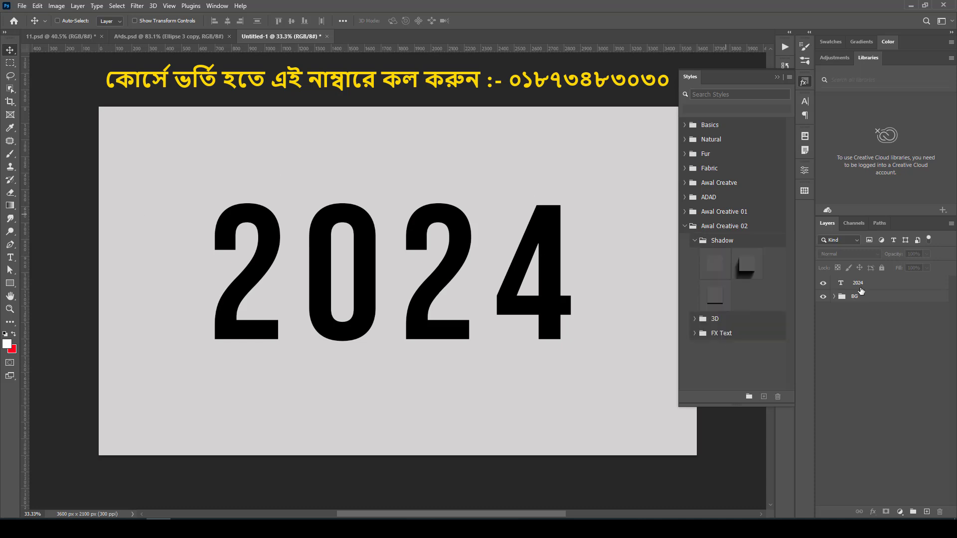
Convert the 2024 text layer to a smart object
left_click(857, 282)
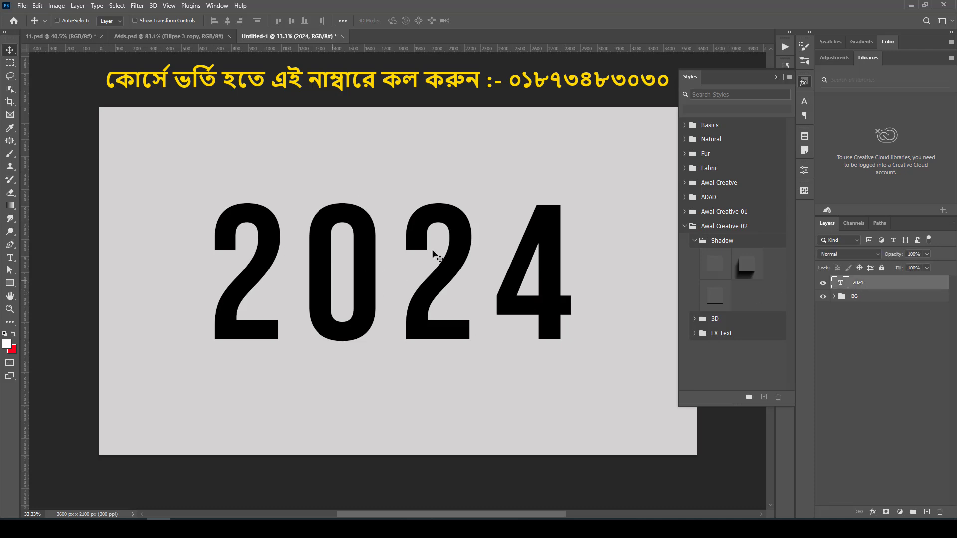
right_click(868, 283)
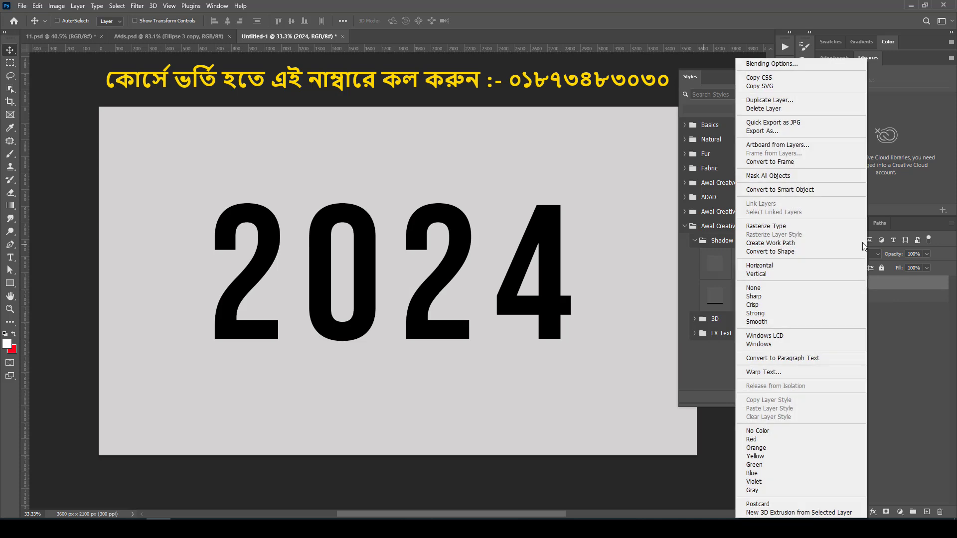
left_click(765, 190)
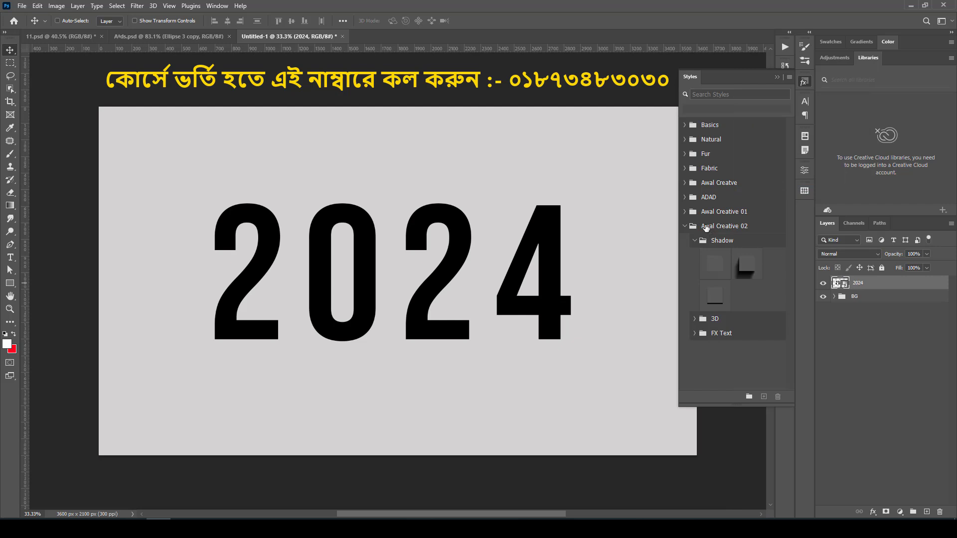
Apply the first Shadow preset from the Awal Creative 02 styles to the 2024 smart object
left_click(803, 82)
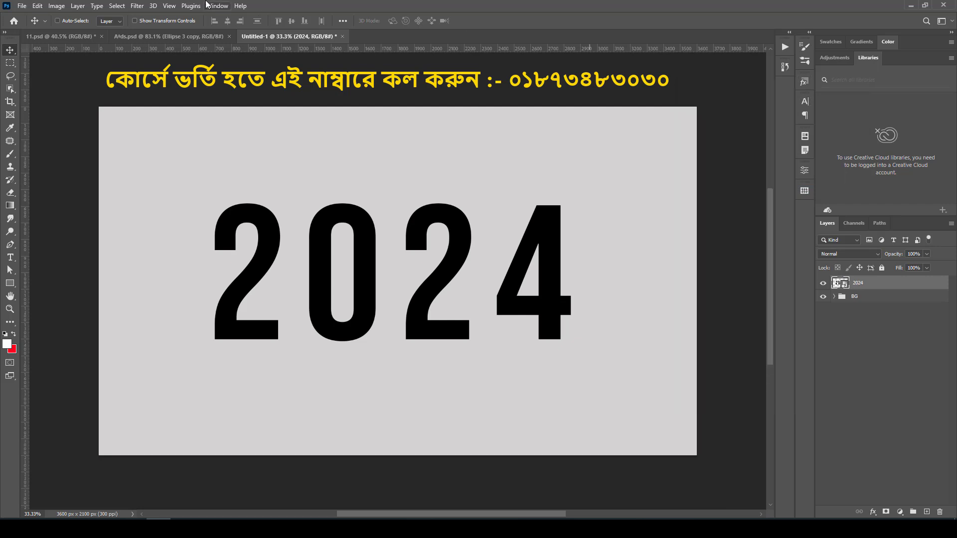
left_click(216, 6)
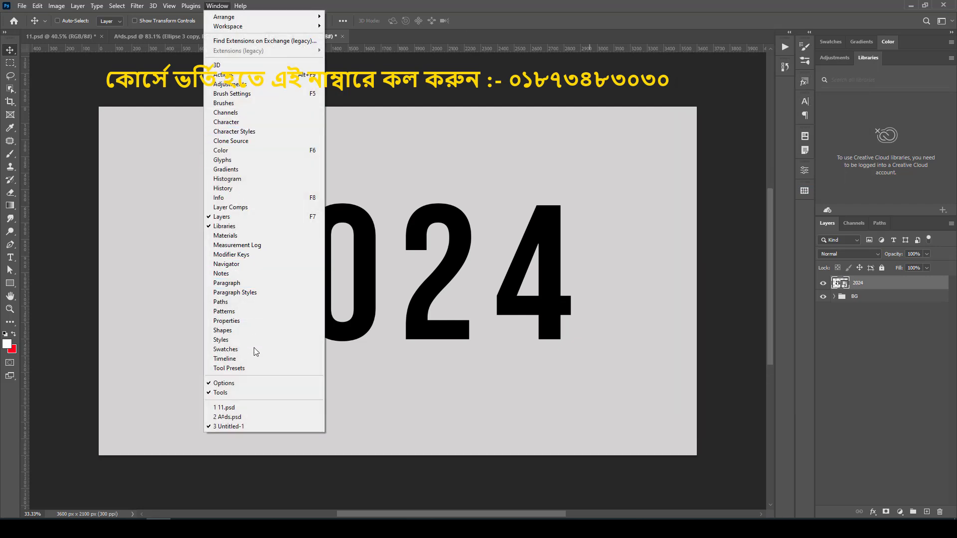
left_click(233, 340)
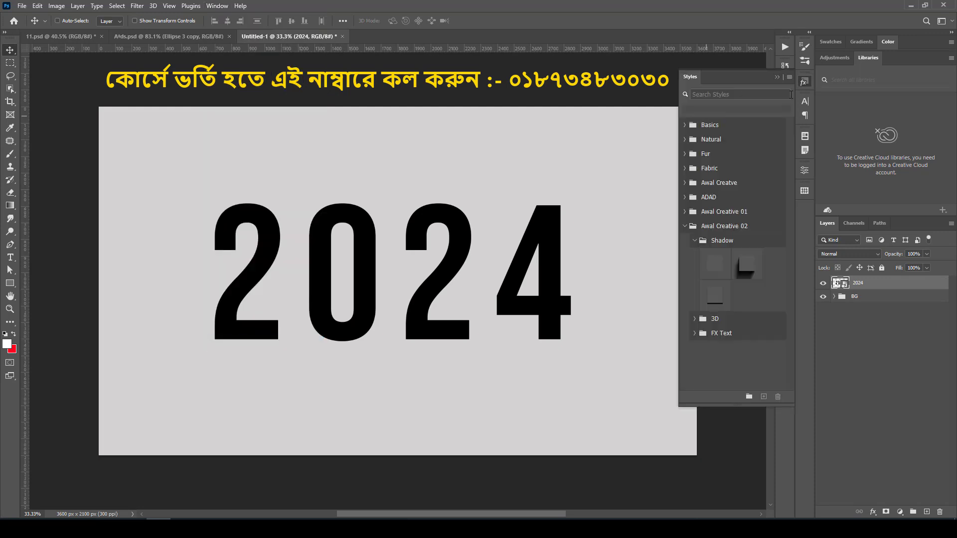
left_click(686, 227)
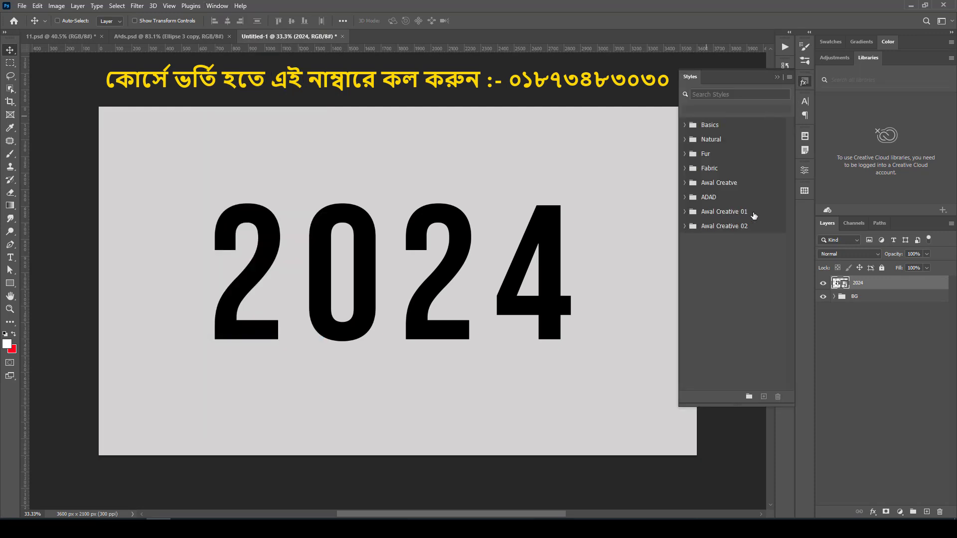
left_click(686, 212)
left_click(686, 213)
left_click(685, 227)
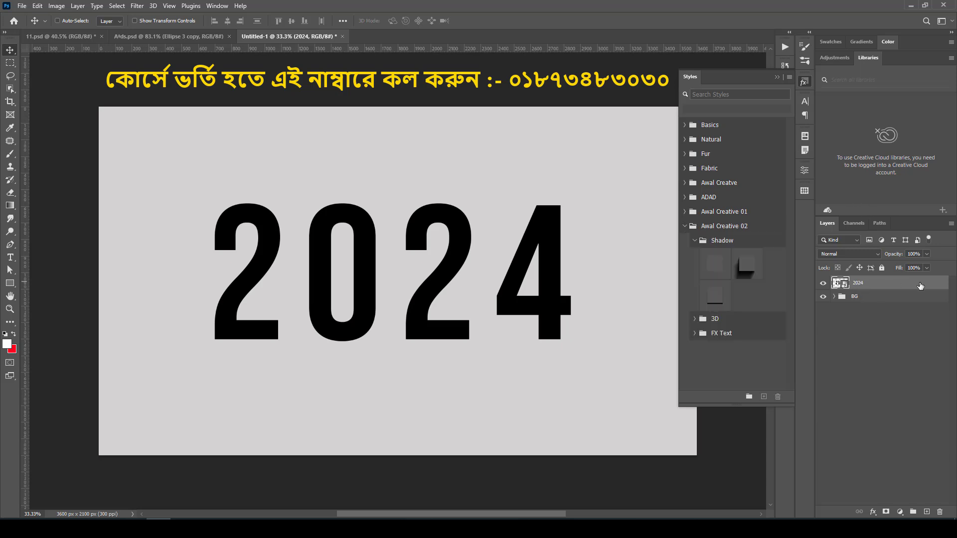
left_click(708, 259)
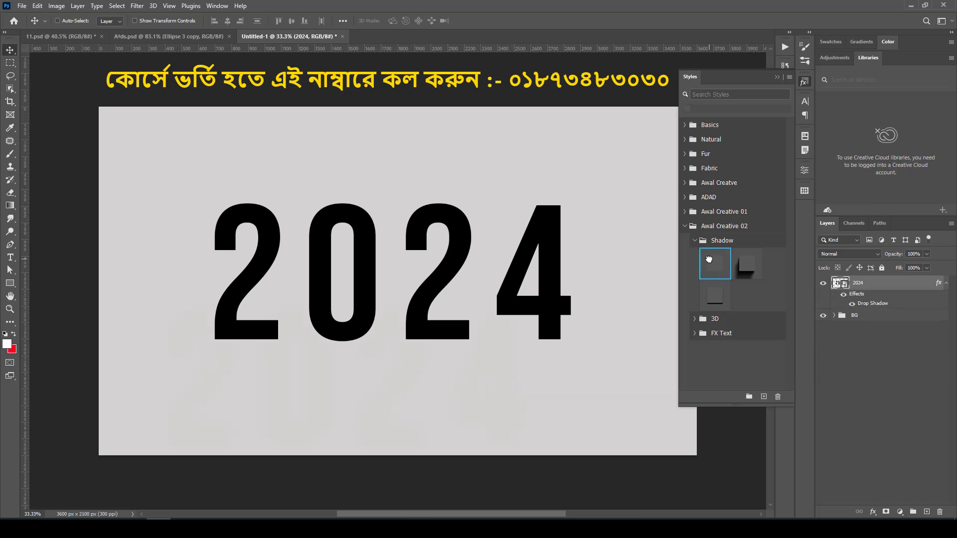
Duplicate the 2024 layer twice, giving the first copy the second Shadow preset and the second copy the third one
left_click_drag(946, 287, 927, 510)
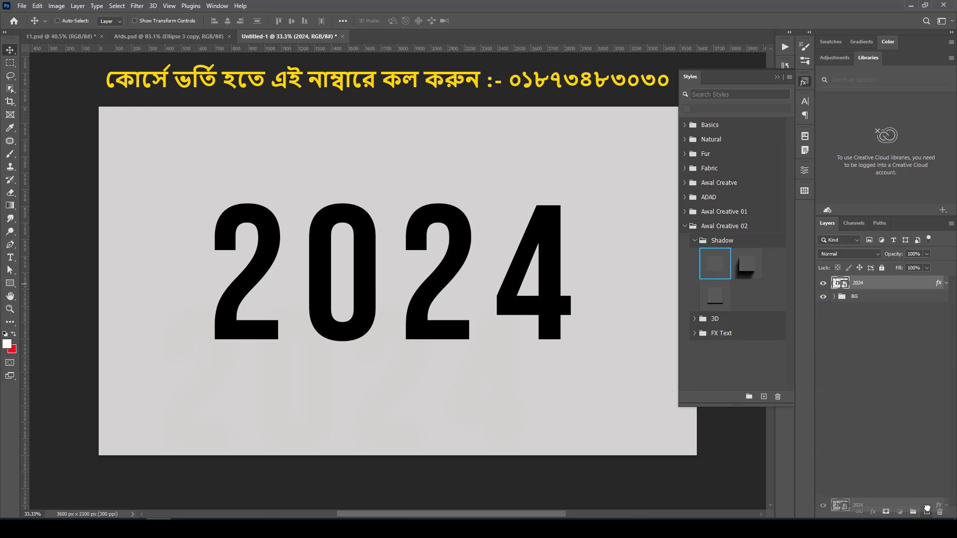
left_click(751, 260)
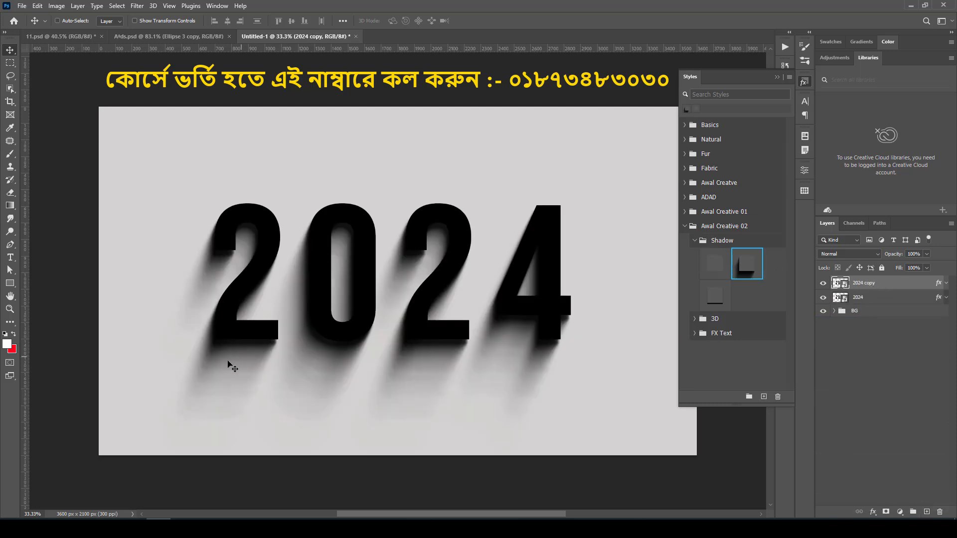
left_click_drag(916, 292, 926, 511)
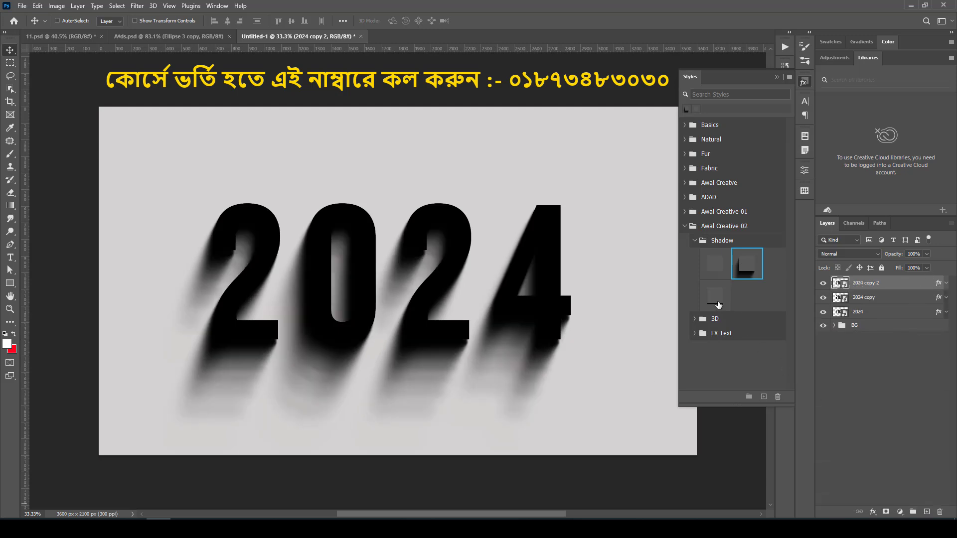
left_click(716, 299)
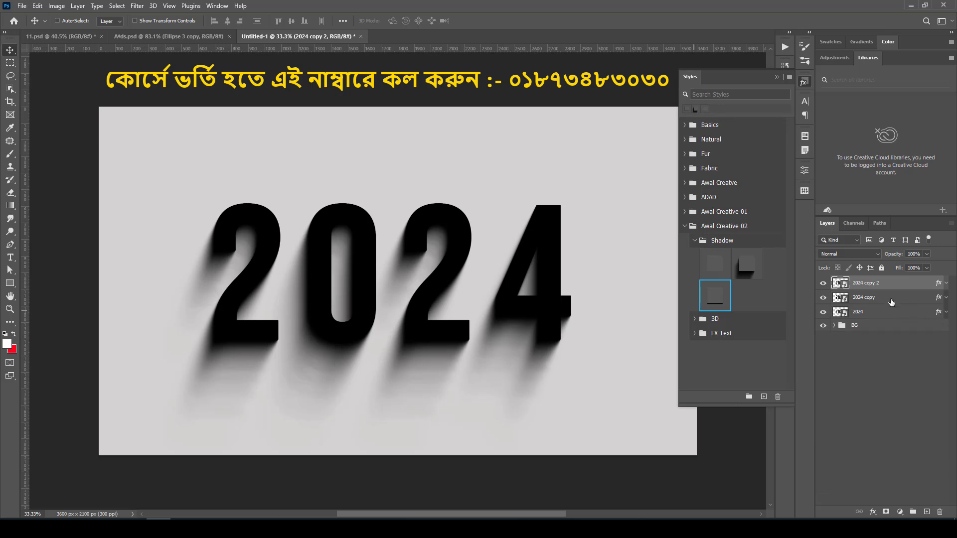
Group the three 2024 shadow layers and place a duplicate of the topmost one above the group
left_click(881, 312, "shift")
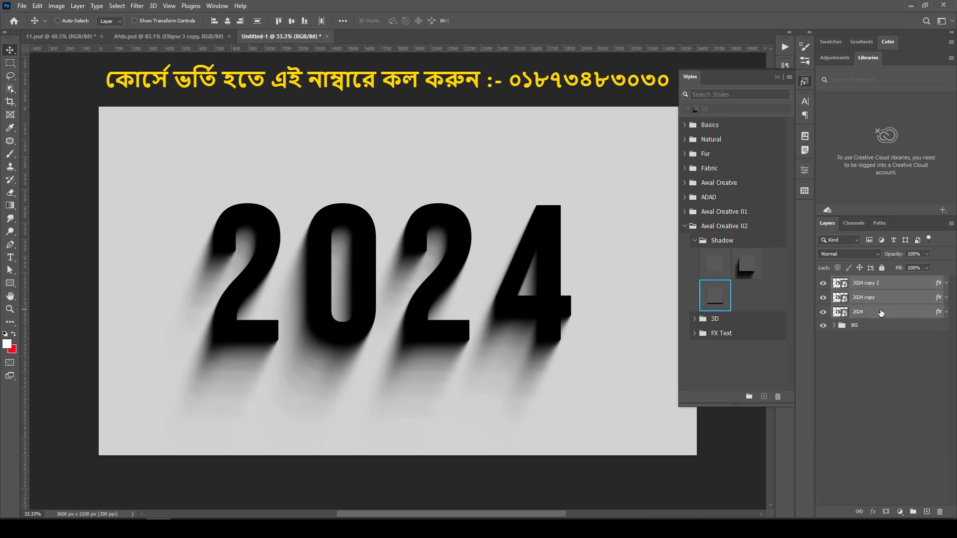
key("ctrl+g")
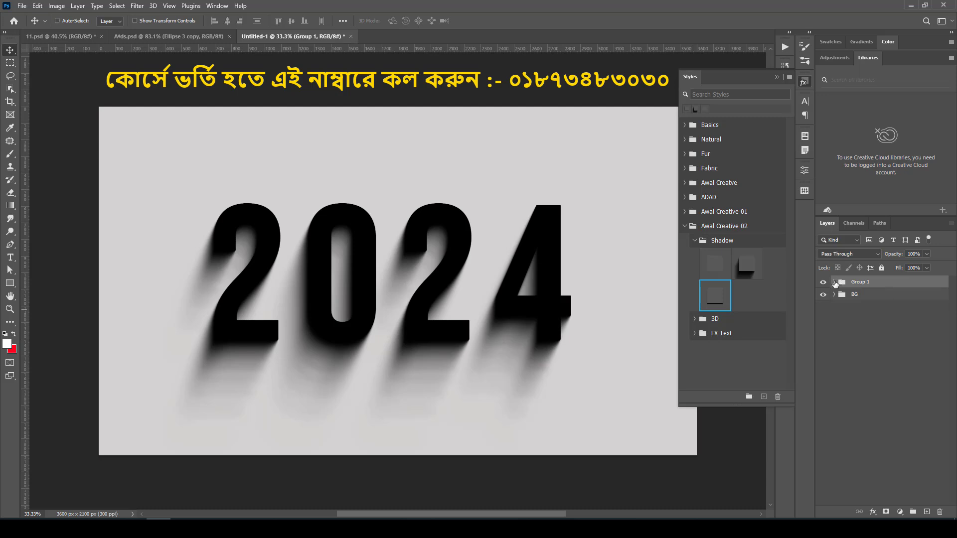
left_click(834, 282)
left_click_drag(878, 297, 928, 505)
left_click_drag(877, 297, 870, 278)
left_click(836, 297)
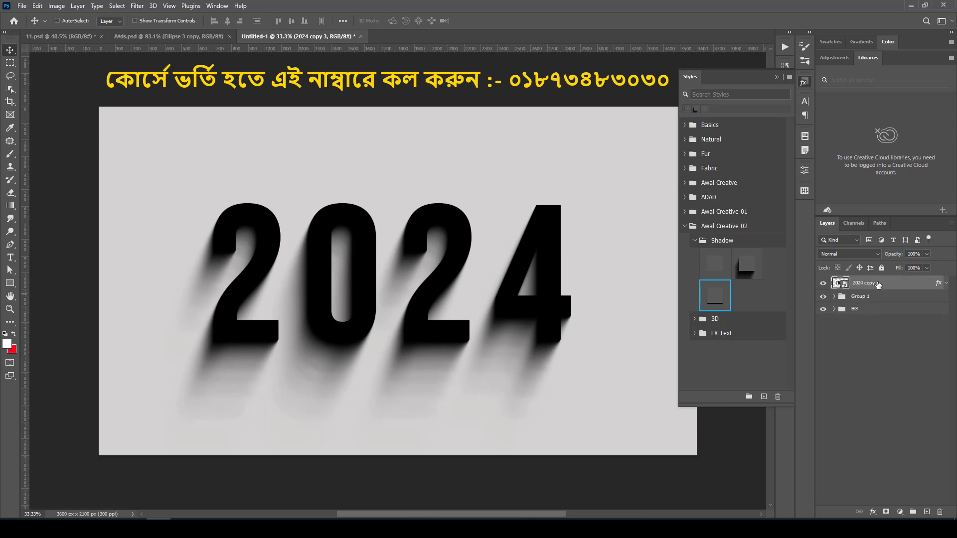
Rename the duplicated layer above the group to 2024
double_click(878, 284)
key("BackSpace")
key("Return")
Apply the silver gradient preset from the Awal Creative 02 3D styles to the top 2024 layer
left_click(694, 241)
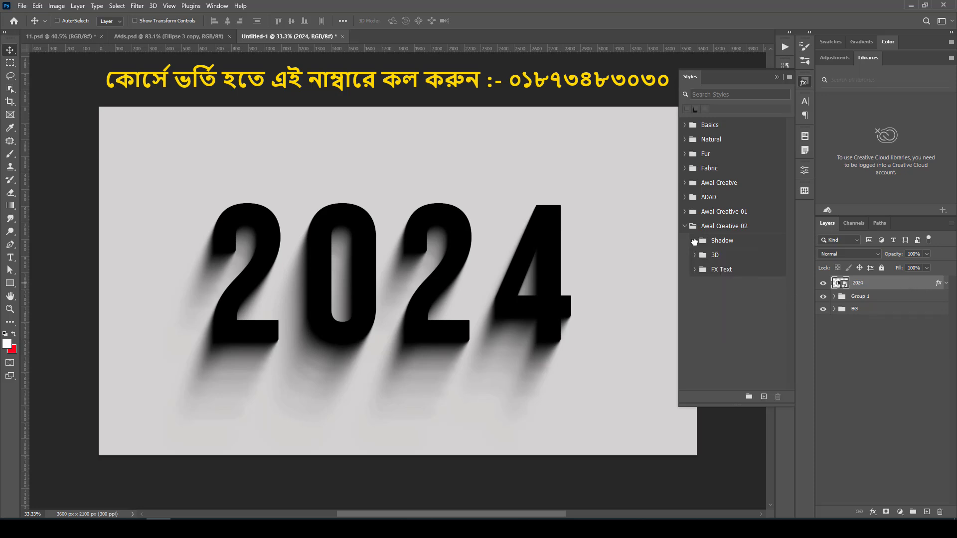
left_click(694, 255)
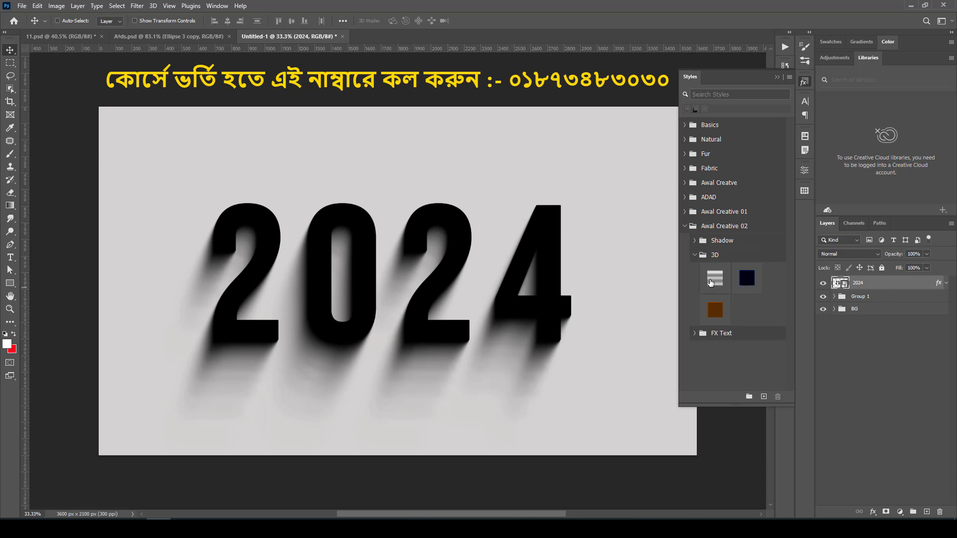
left_click(711, 283)
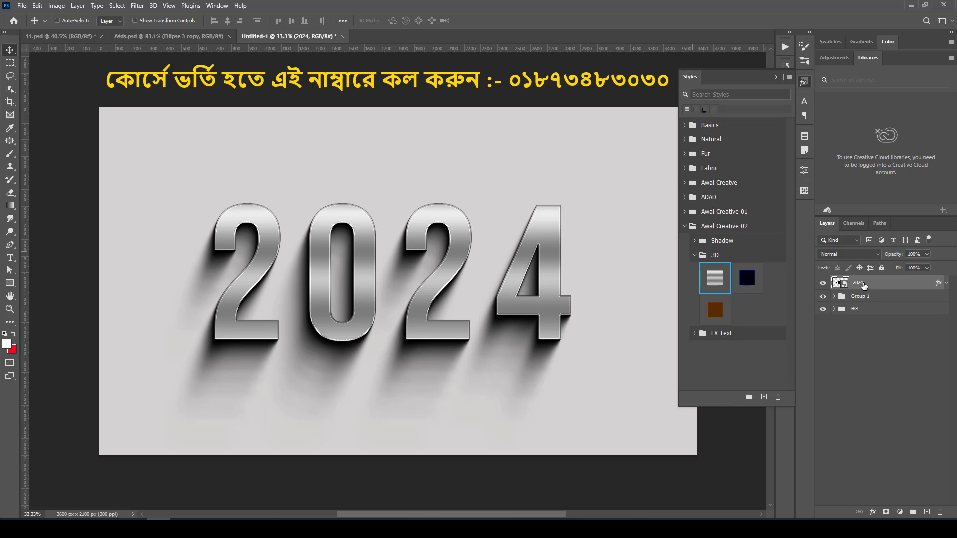
Duplicate the silver 2024 layer repeatedly to stack copies up to 2024 copy 40
key("ctrl")
key("ctrl+j")
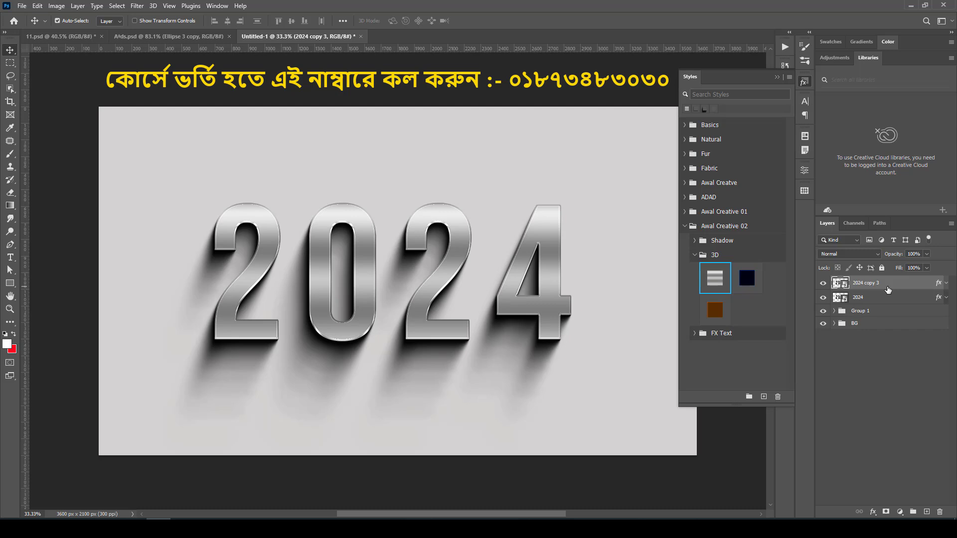
key("ctrl+j")
key("ctrl+j")
key("ctrl+j")
key("ctrl+j")
key("ctrl+j")
key("ctrl+j")
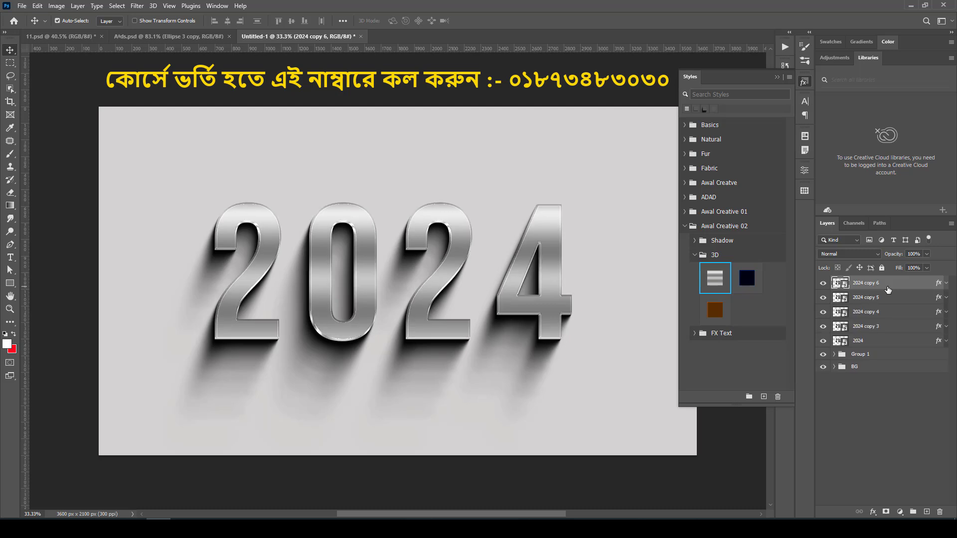
key("ctrl+j")
key("ctrl+j")
key("ctrl+j")
key("ctrl+j")
key("ctrl+j")
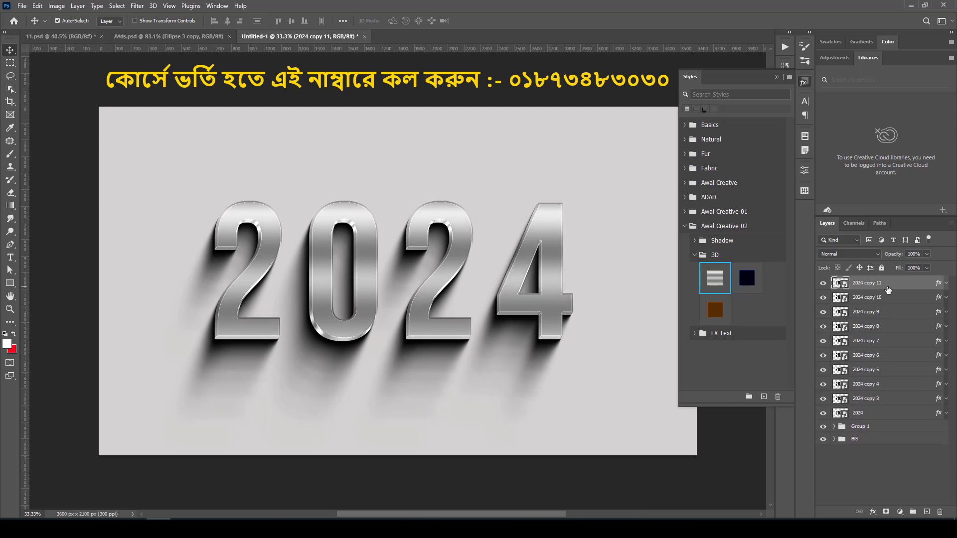
key("ctrl+j")
key("ctrl+j")
key("ctrl+j")
key("ctrl+j")
key("ctrl+j")
key("ctrl+j")
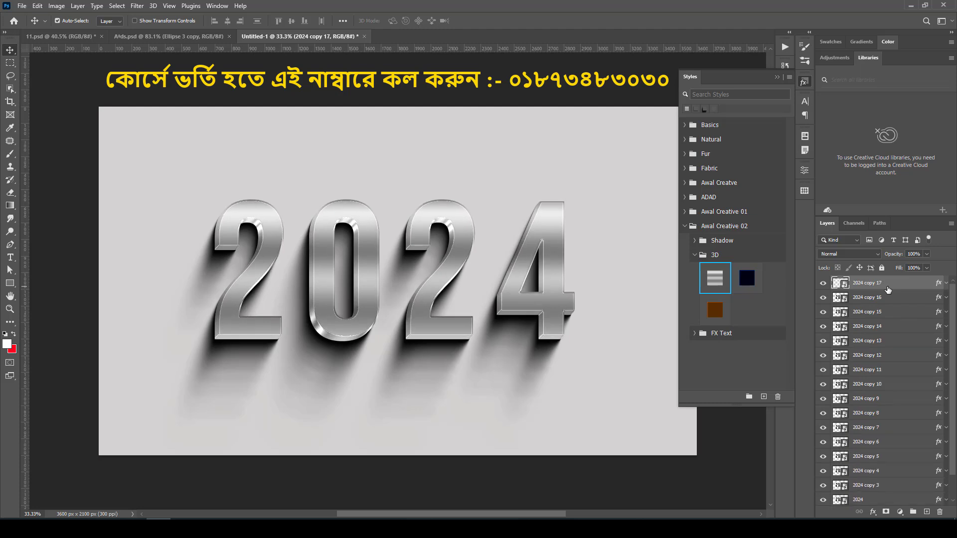
key("ctrl+j")
key("ctrl+j")
key("ctrl+j")
key("ctrl+j")
key("ctrl+j")
key("ctrl+j")
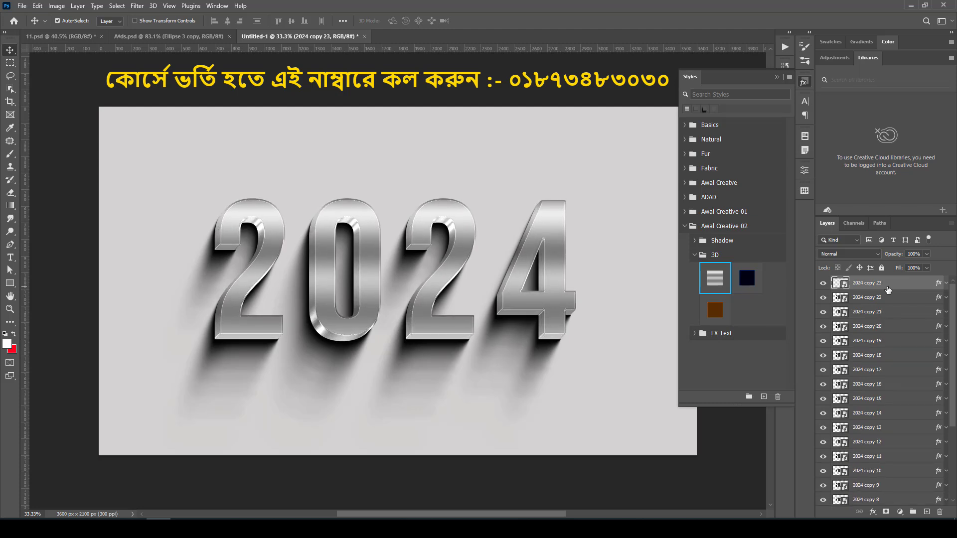
key("ctrl+j")
key("ctrl+j")
key("ctrl+j")
key("ctrl+j")
key("ctrl+j")
key("ctrl+j")
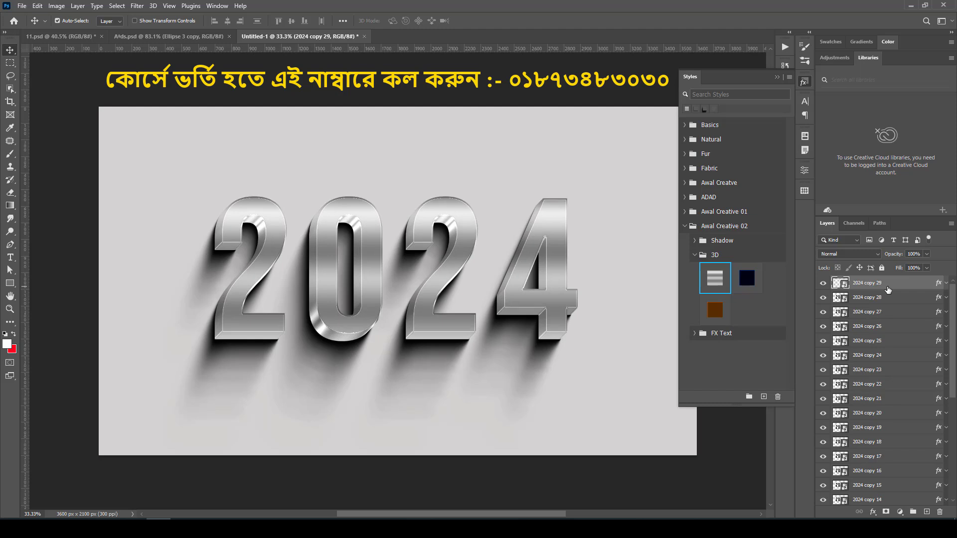
key("ctrl+j")
key("ctrl+j")
key("ctrl+j")
key("ctrl+j")
key("ctrl+j")
key("ctrl+j")
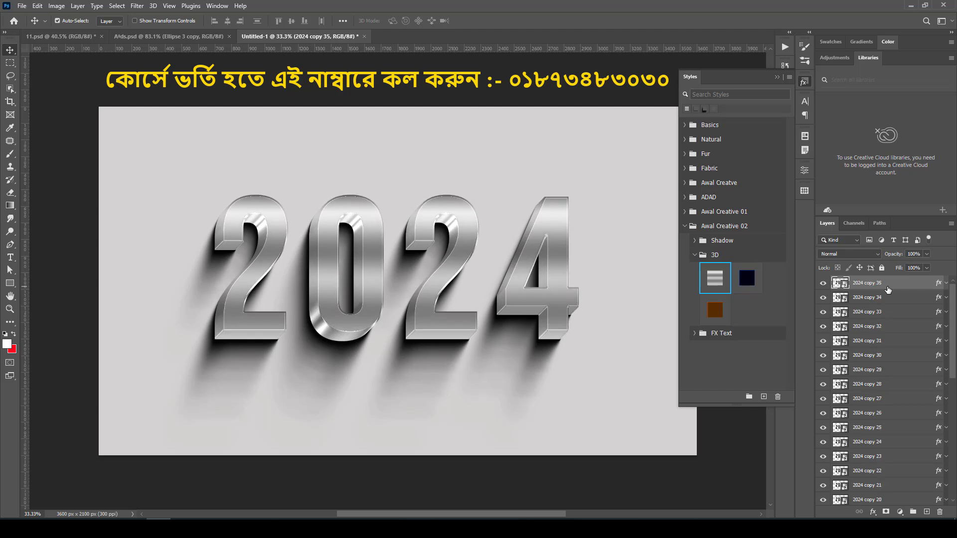
key("ctrl+j")
key("ctrl+j")
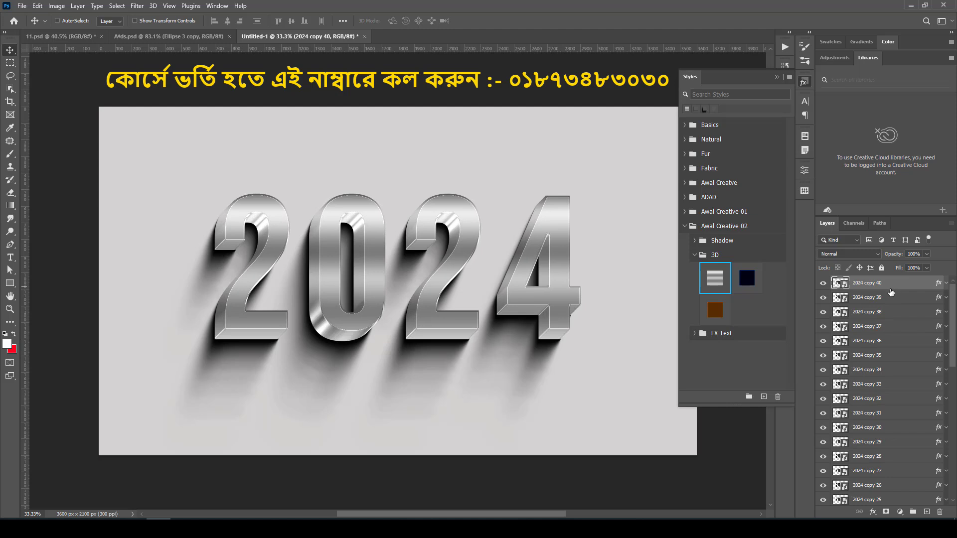
Group the silver layers from the base 2024 layer up to 2024 copy 20
scroll(895, 389, "down", 2)
scroll(896, 389, "down", 10)
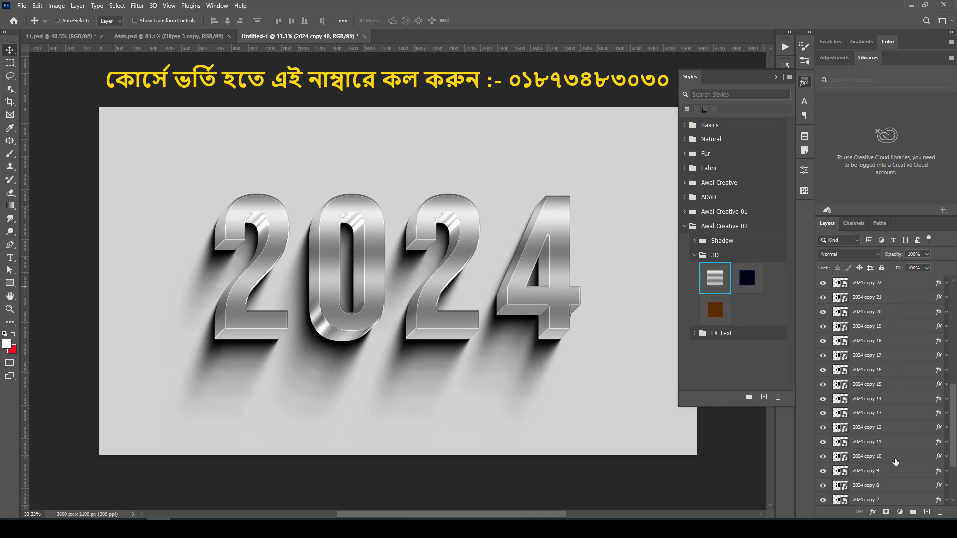
left_click(863, 475)
scroll(872, 439, "up", 5)
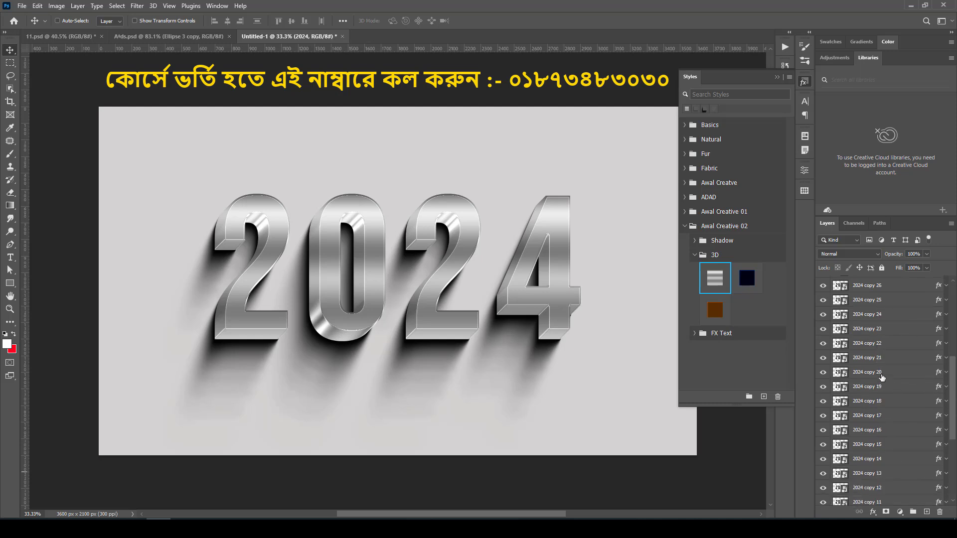
left_click(883, 376, "shift")
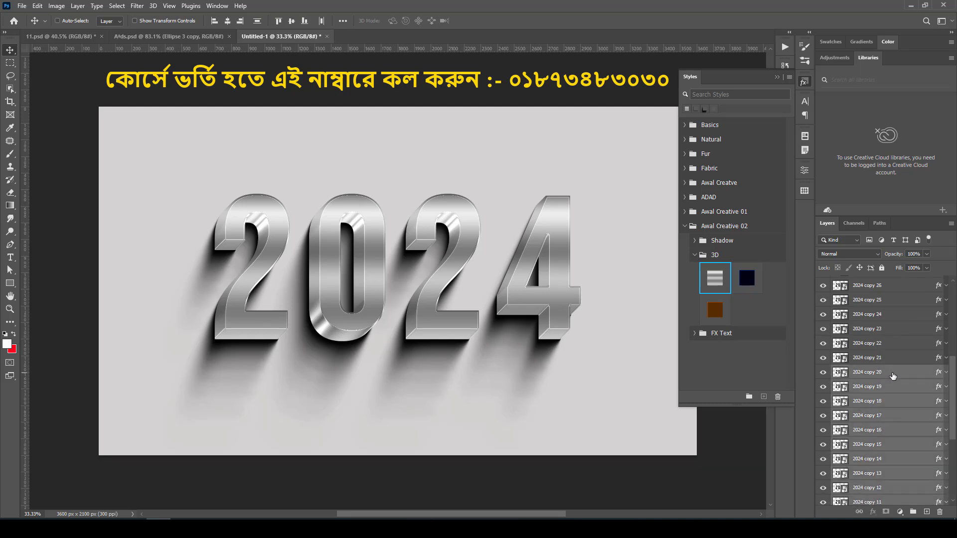
key("ctrl+g")
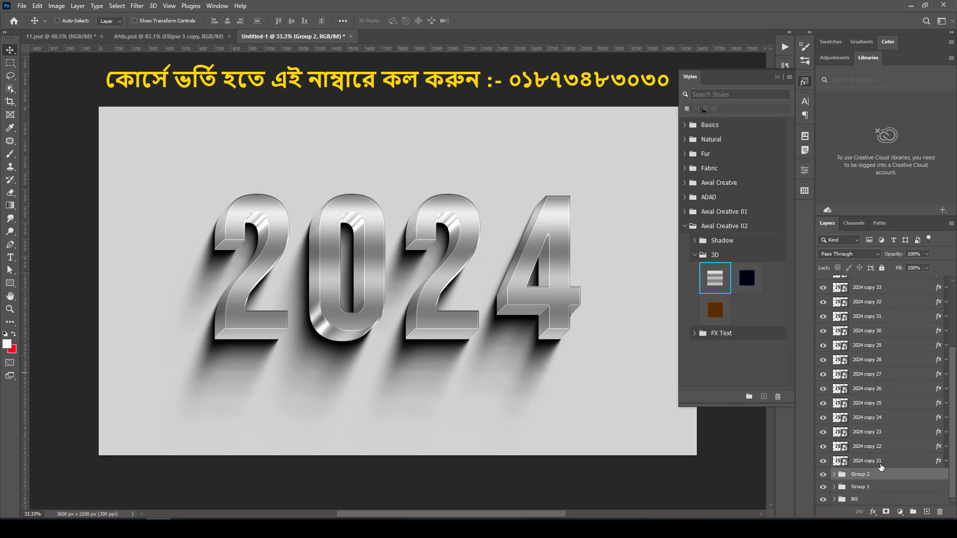
Group the remaining silver layers from 2024 copy 21 to 2024 copy 40
left_click(881, 464)
scroll(877, 301, "up", 3)
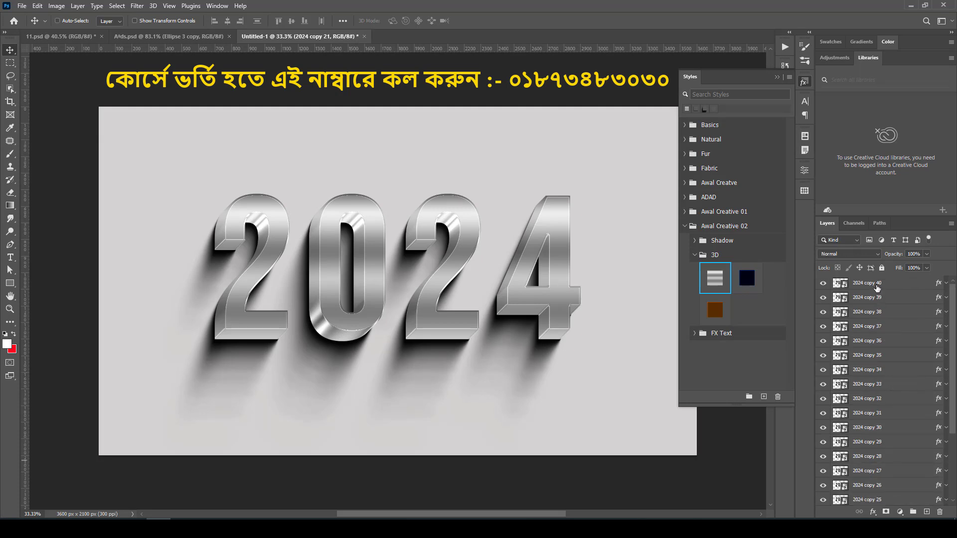
left_click(878, 289, "shift")
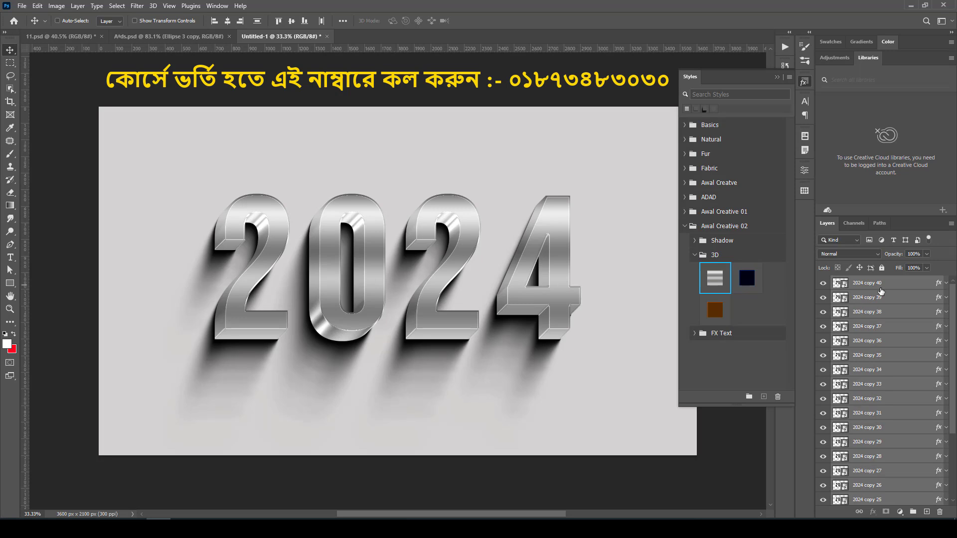
key("ctrl+g")
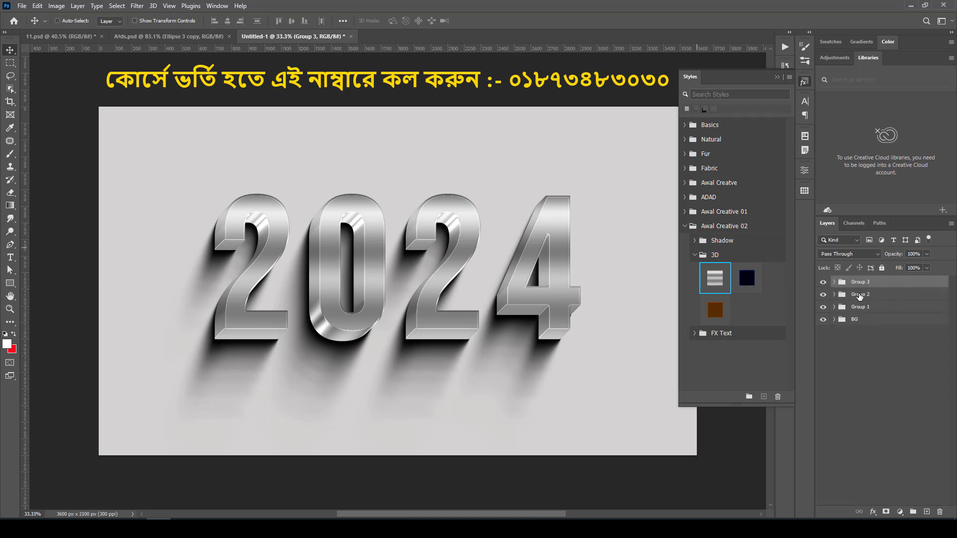
Apply the dark blue 3D style preset to Group 2 and the brown one to Group 3, collapsing their effect lists
left_click(859, 295)
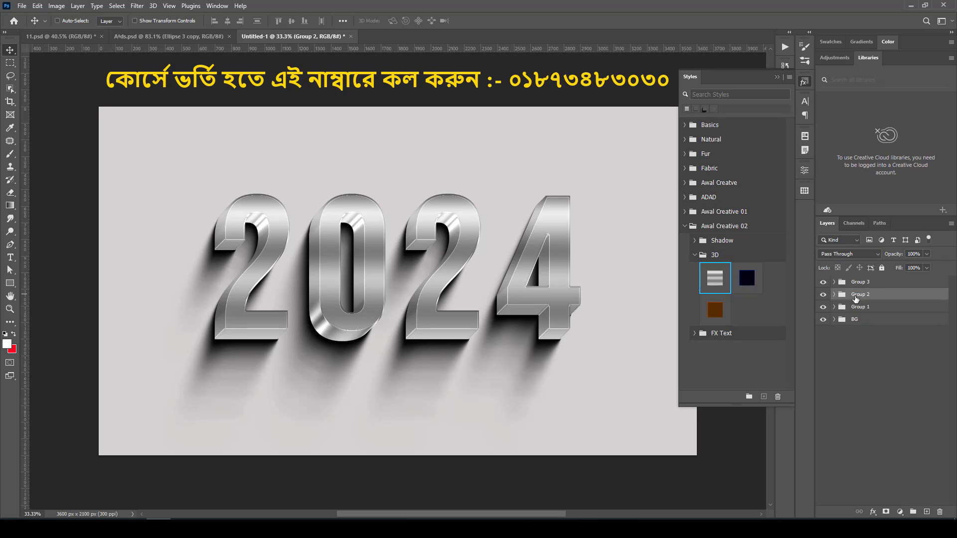
left_click(746, 278)
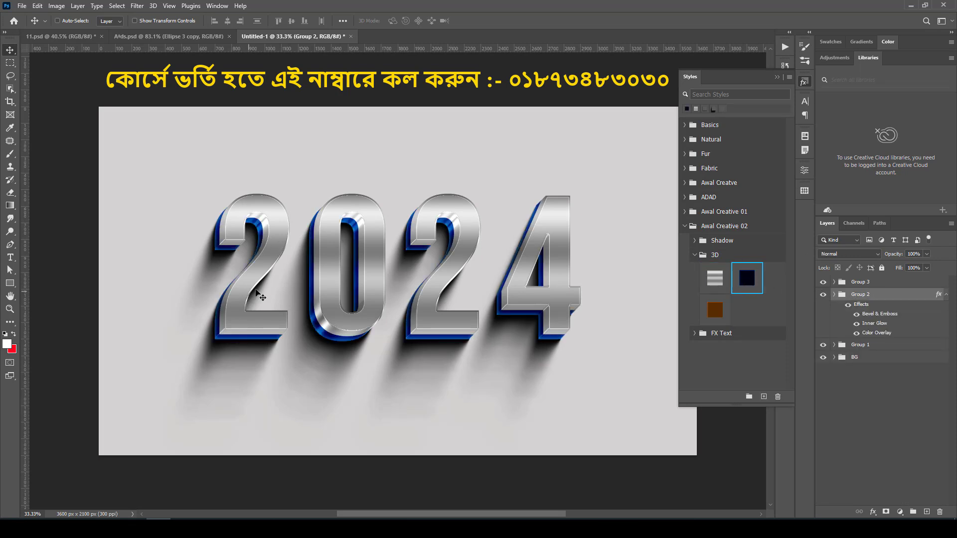
left_click(945, 295)
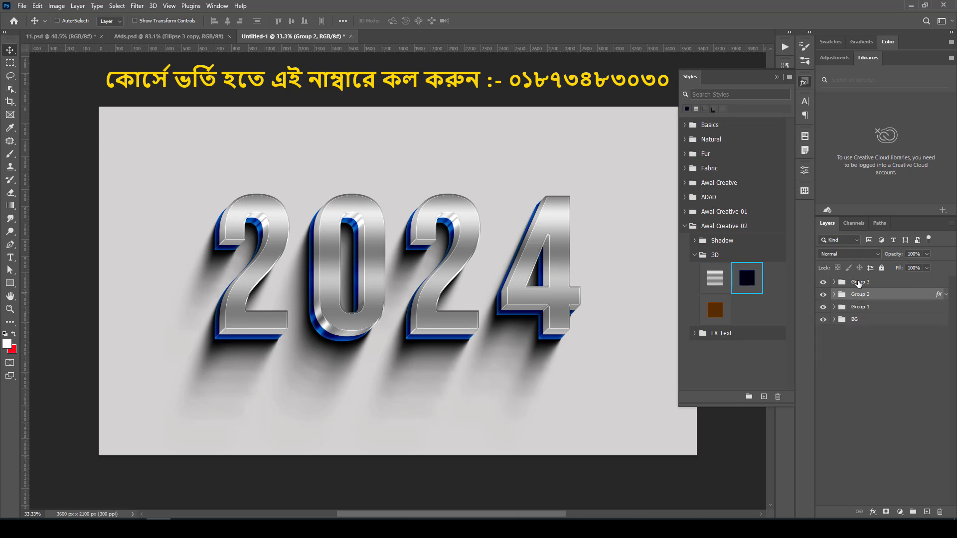
left_click(872, 282)
left_click(709, 309)
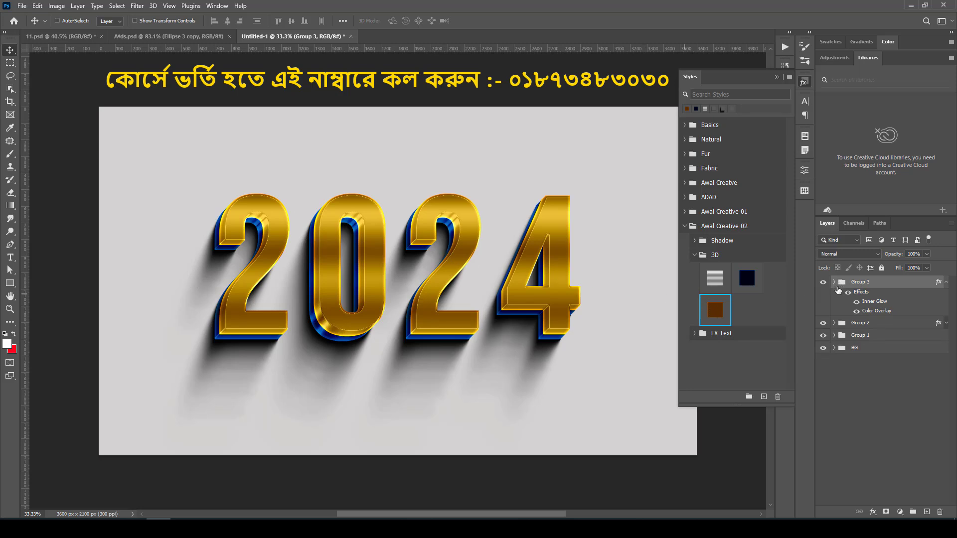
left_click(944, 283)
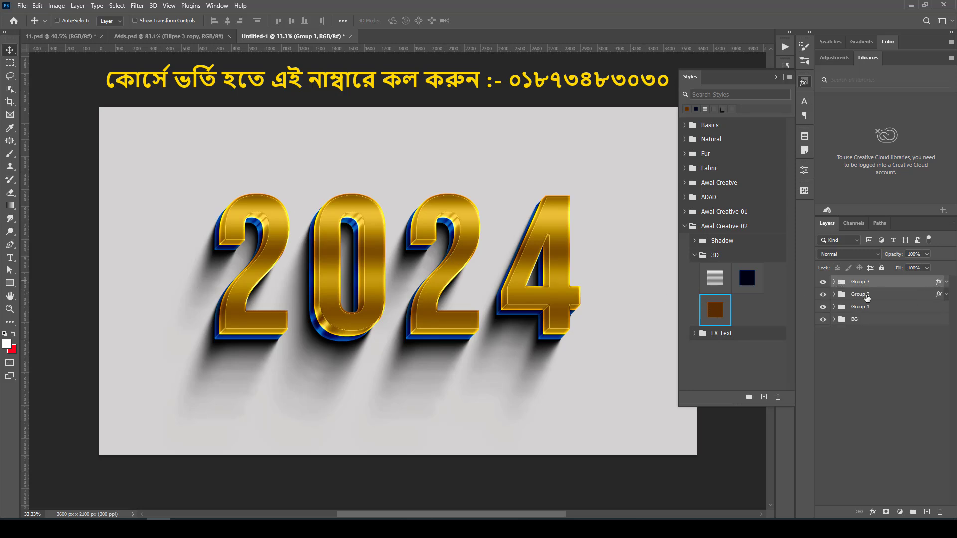
Check the layers inside Group 3 and undo the style presets applied to Group 3 and Group 2
left_click(834, 282)
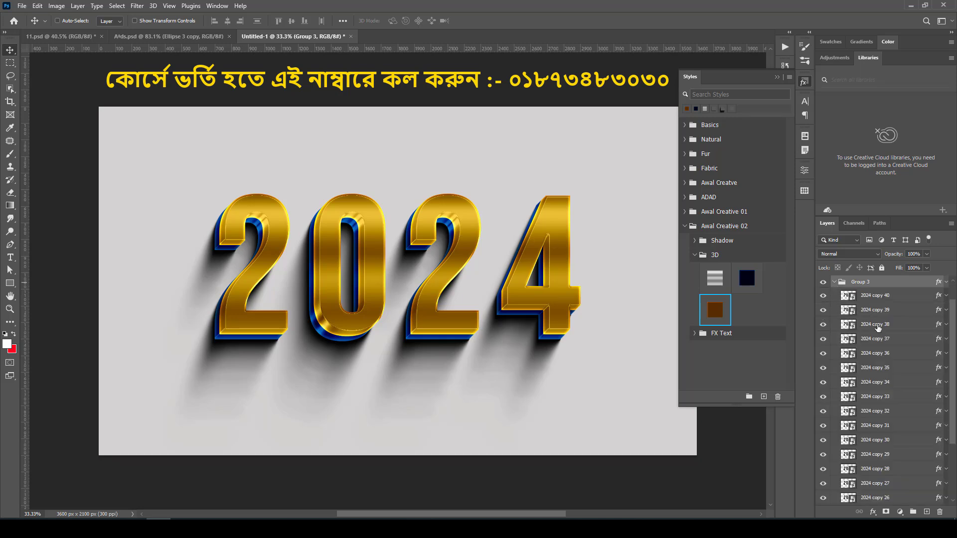
scroll(871, 462, "down", 4)
scroll(871, 463, "up", 5)
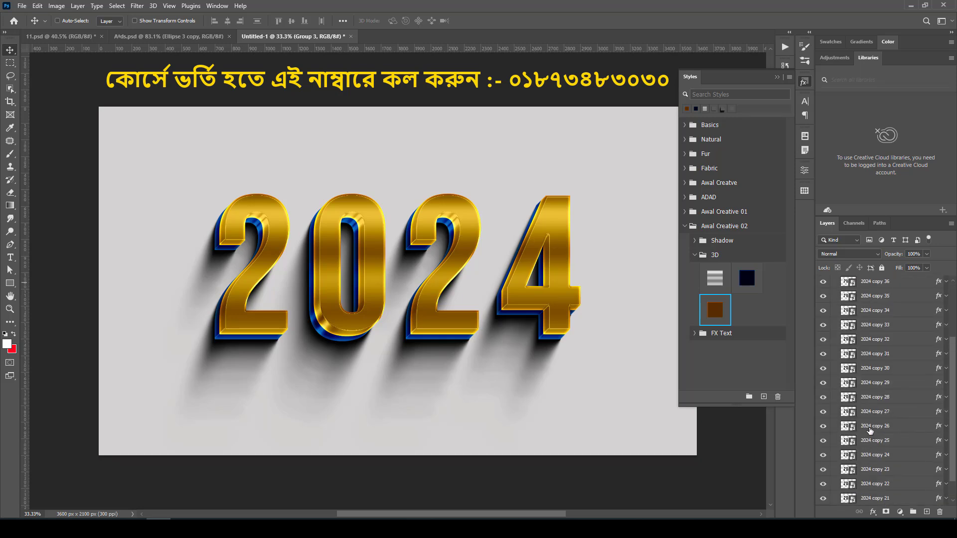
key("ctrl")
key("ctrl+z")
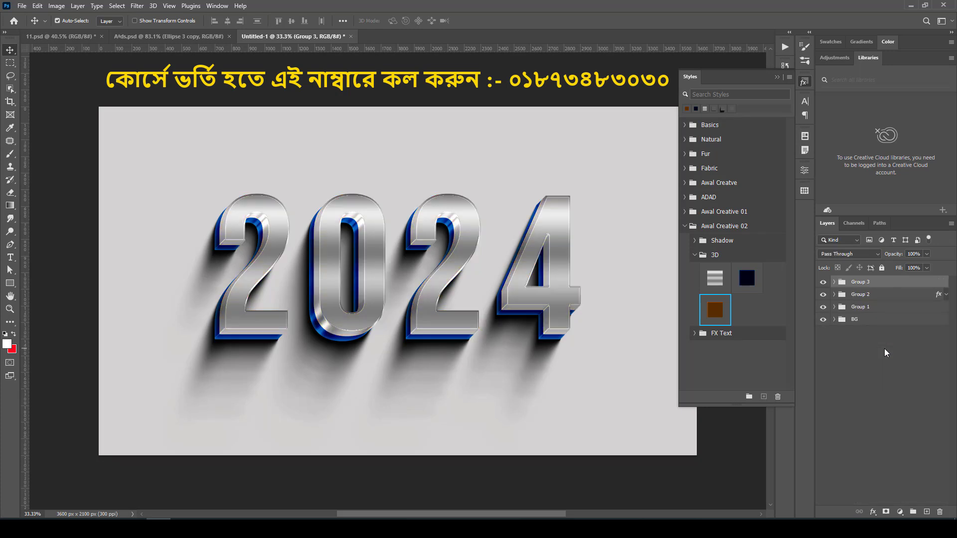
key("ctrl+z")
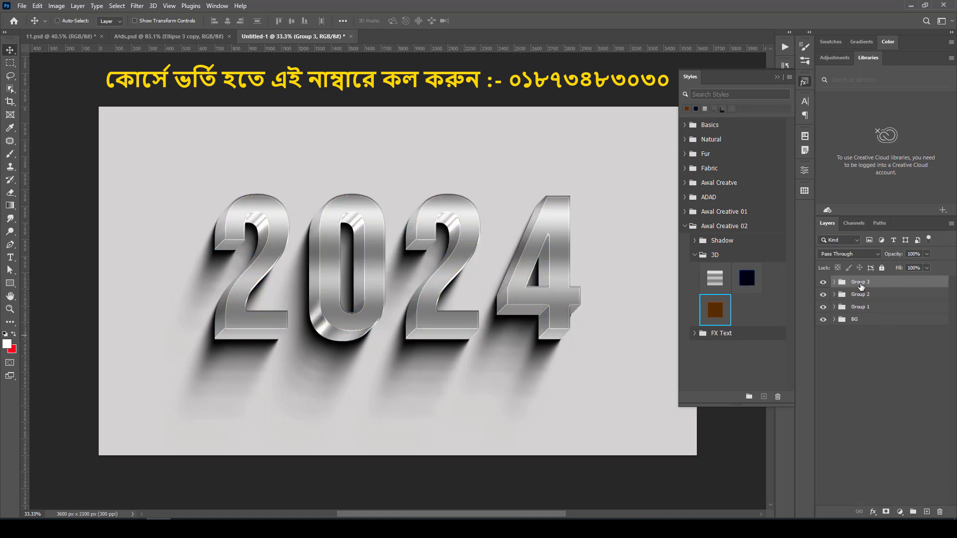
Ungroup the layers of Group 3 and Group 2
right_click(860, 286)
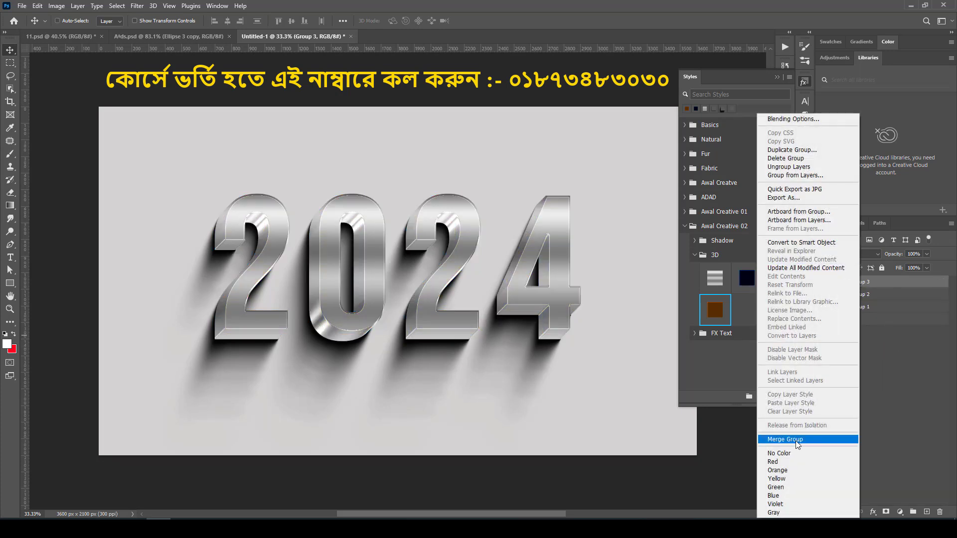
left_click(881, 284)
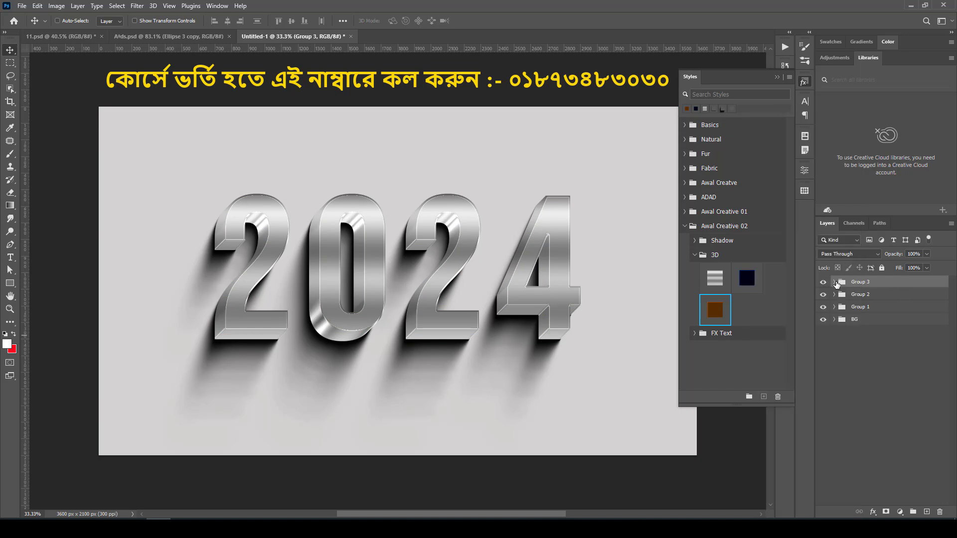
right_click(866, 284)
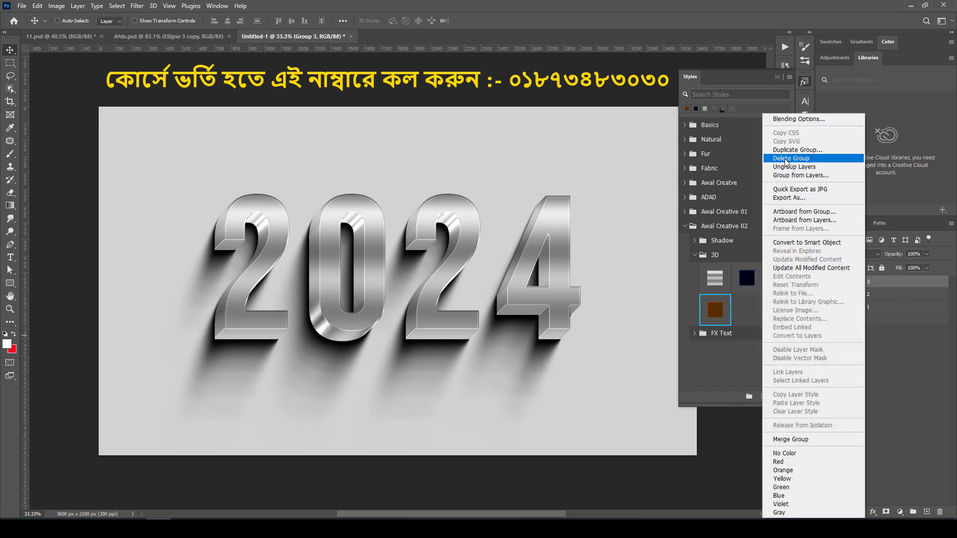
left_click(787, 170)
scroll(870, 472, "up", 3)
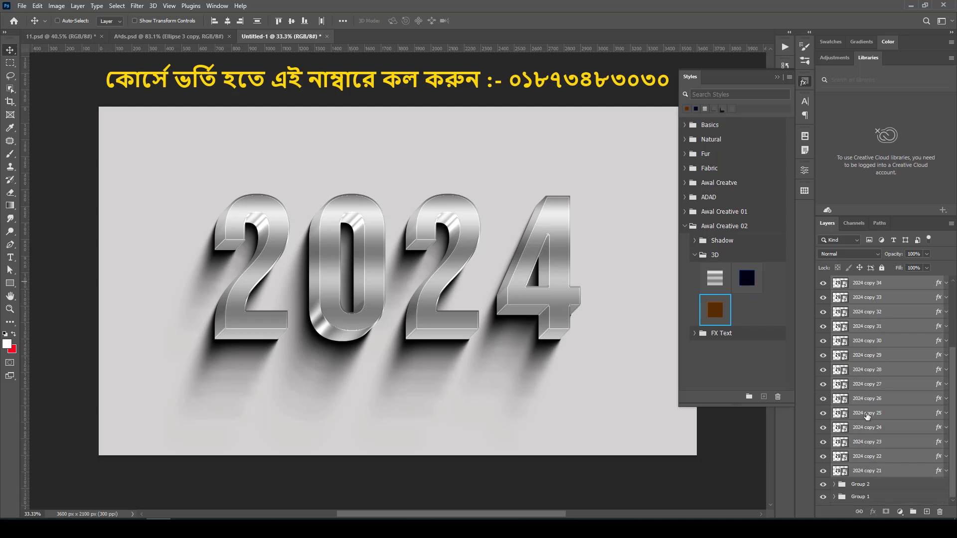
right_click(860, 474)
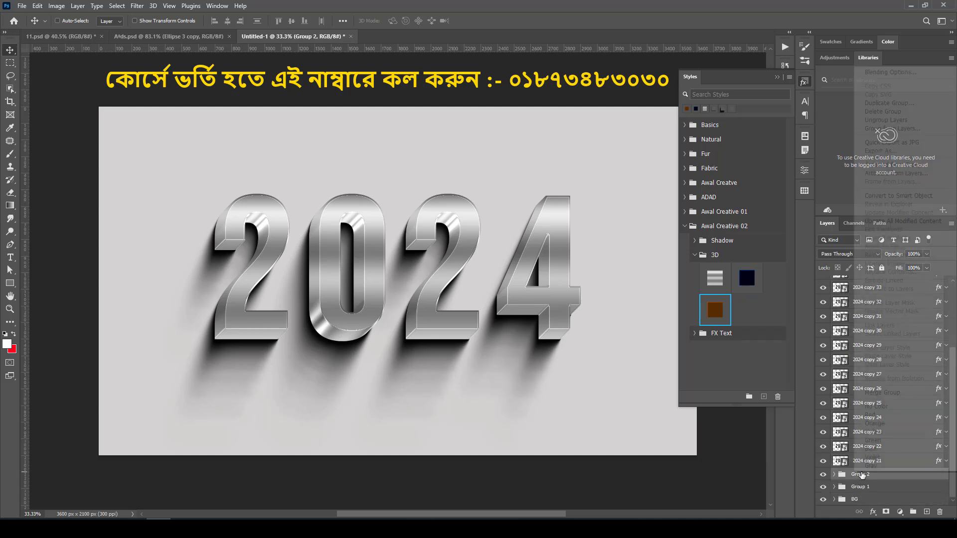
left_click(882, 120)
scroll(893, 444, "down", 4)
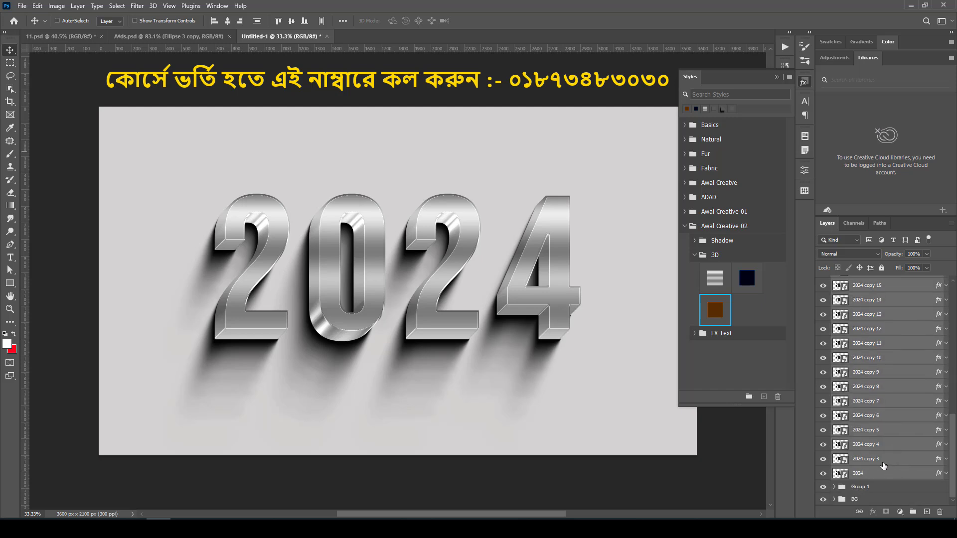
Group the layers from 2024 up to 2024 copy 35 and apply the dark blue 3D style preset to that group
left_click(862, 474)
scroll(853, 379, "up", 5)
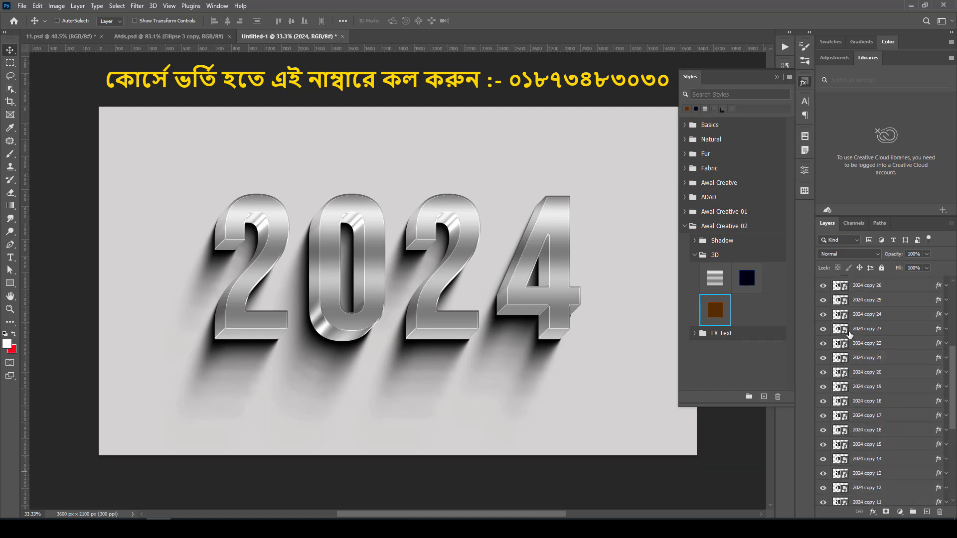
scroll(850, 334, "up", 1)
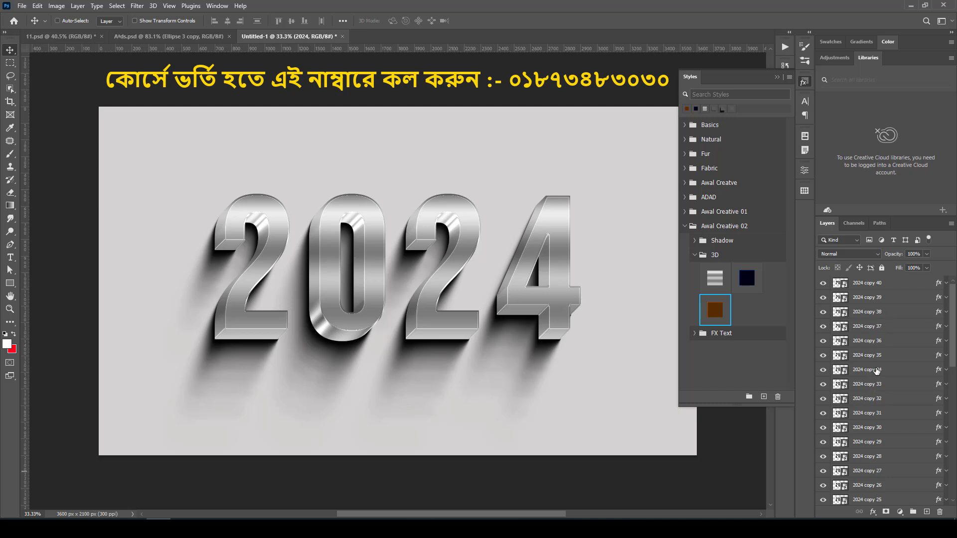
left_click(875, 356, "shift")
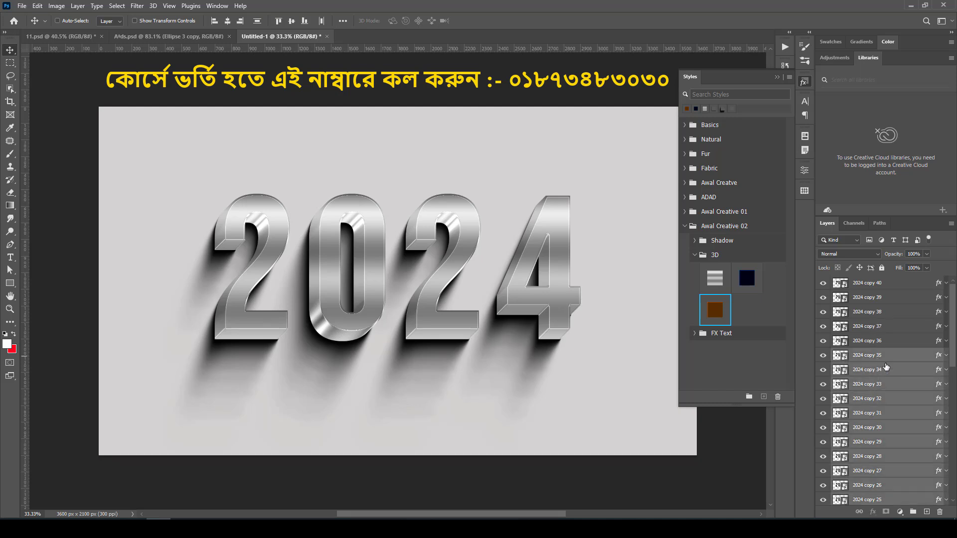
key("ctrl+g")
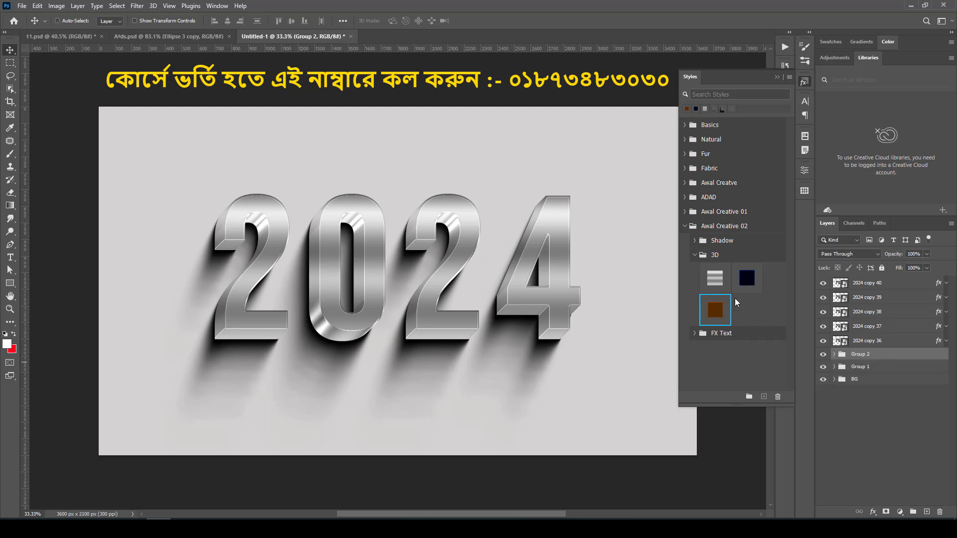
left_click(752, 280)
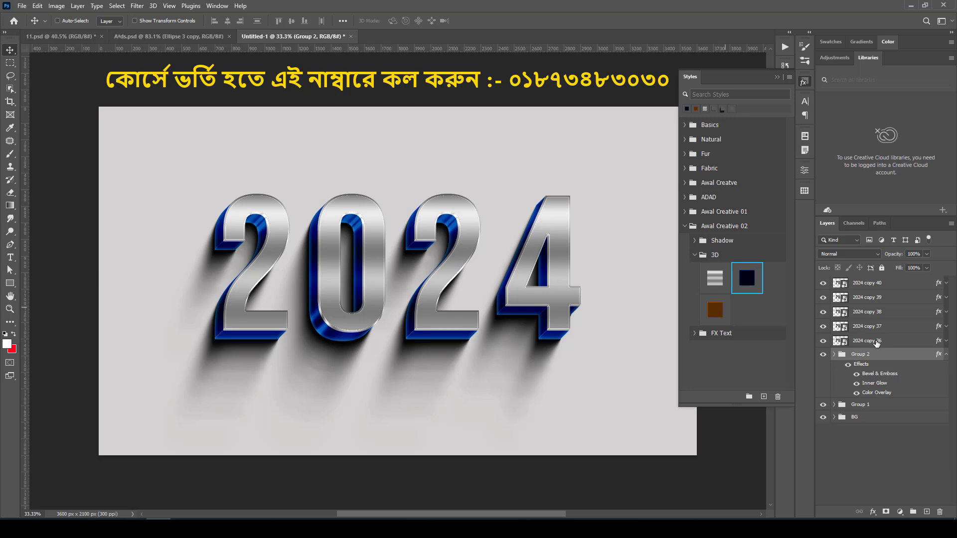
Group the layers from 2024 copy 36 up to 2024 copy 40 and apply the brown 3D style preset to that group, collapsing the effect lists
left_click(875, 343)
left_click(872, 283, "shift")
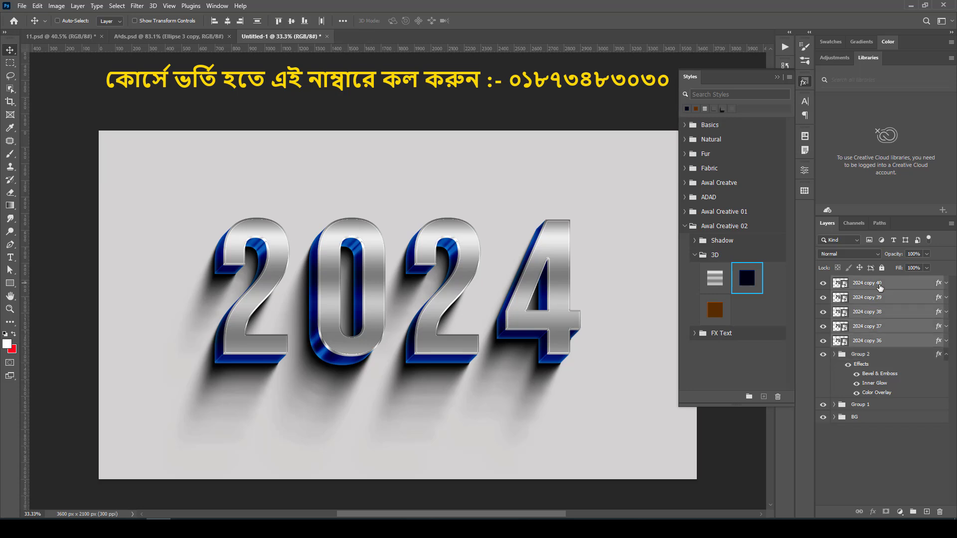
key("ctrl+g")
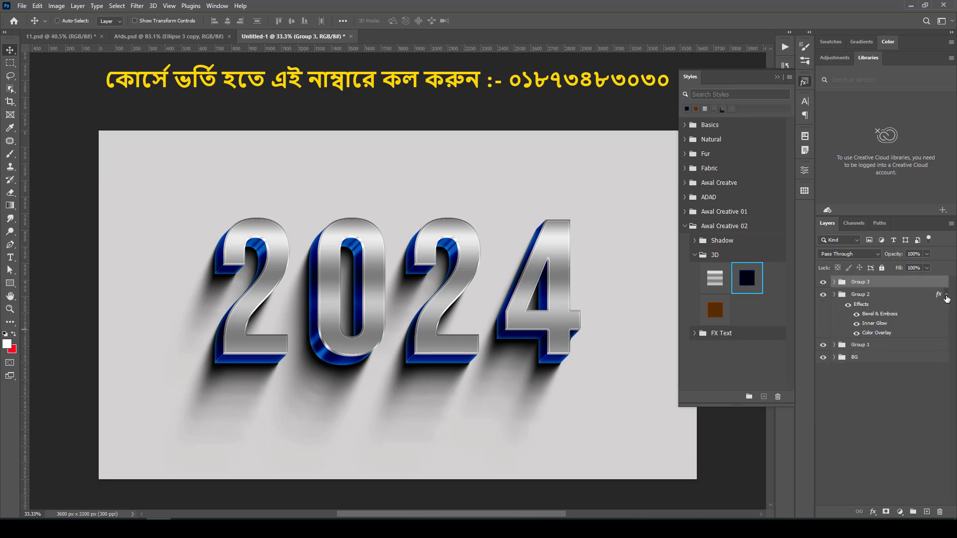
left_click(946, 295)
left_click(715, 310)
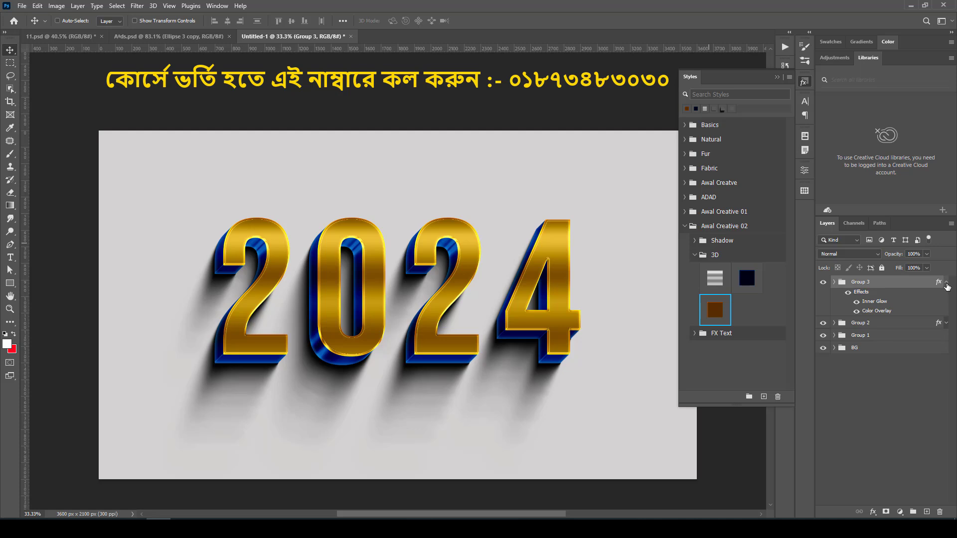
left_click(946, 284)
Duplicate 2024 copy 40 inside Group 3 fifteen times, repeating the last transform on each copy
left_click(835, 295)
left_click(834, 295)
left_click(833, 282)
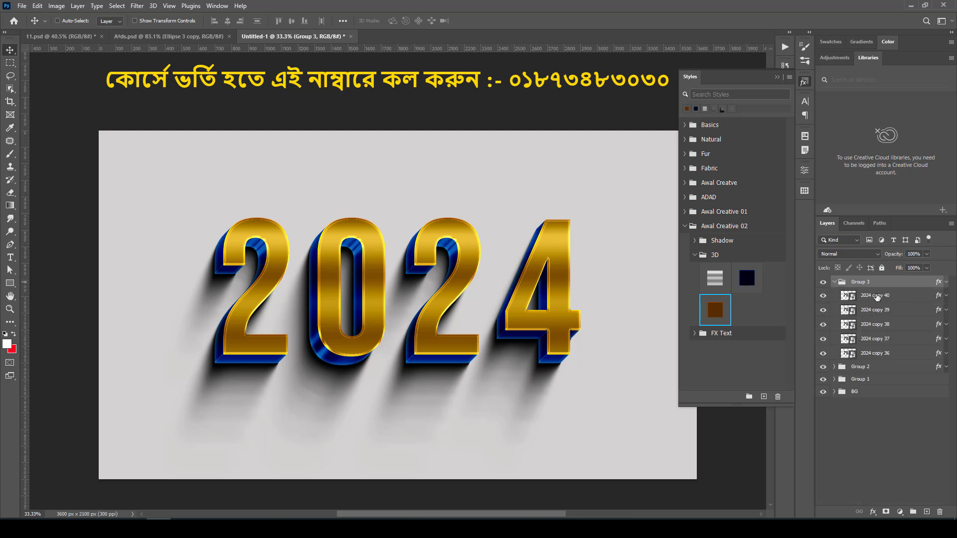
left_click(877, 297)
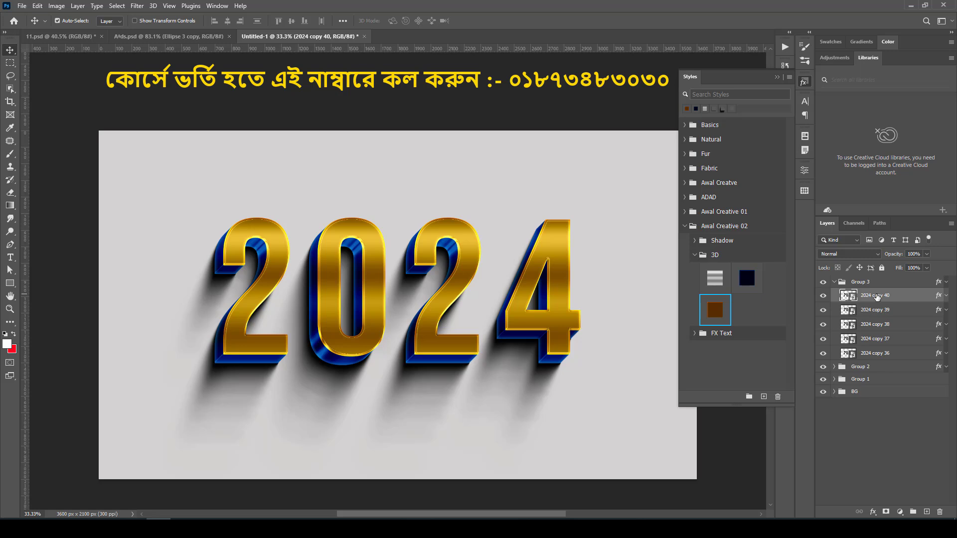
key("ctrl+alt+shift+t")
key("ctrl+alt+shift+t")
key("ctrl+alt+shift+t")
key("ctrl+alt+shift+t")
key("ctrl+alt+shift+t")
key("ctrl+alt+shift+t")
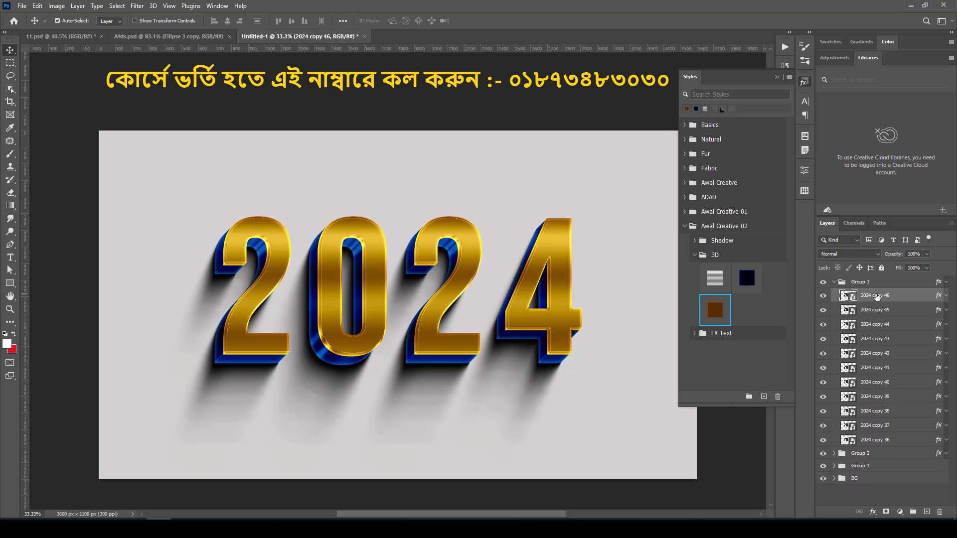
key("ctrl+alt+shift+t")
key("ctrl+alt+shift+t")
key("ctrl+alt+shift+t")
key("ctrl+alt+shift+t")
key("ctrl+alt+shift+t")
key("ctrl+alt+shift+t")
key("ctrl+alt+shift+t")
key("ctrl+alt+shift+t")
key("ctrl+alt+shift+t")
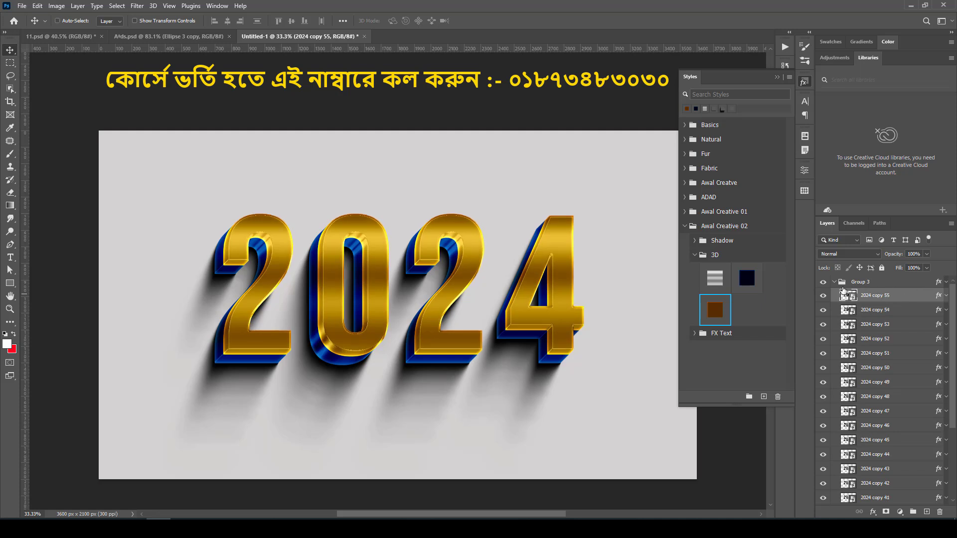
left_click(835, 283)
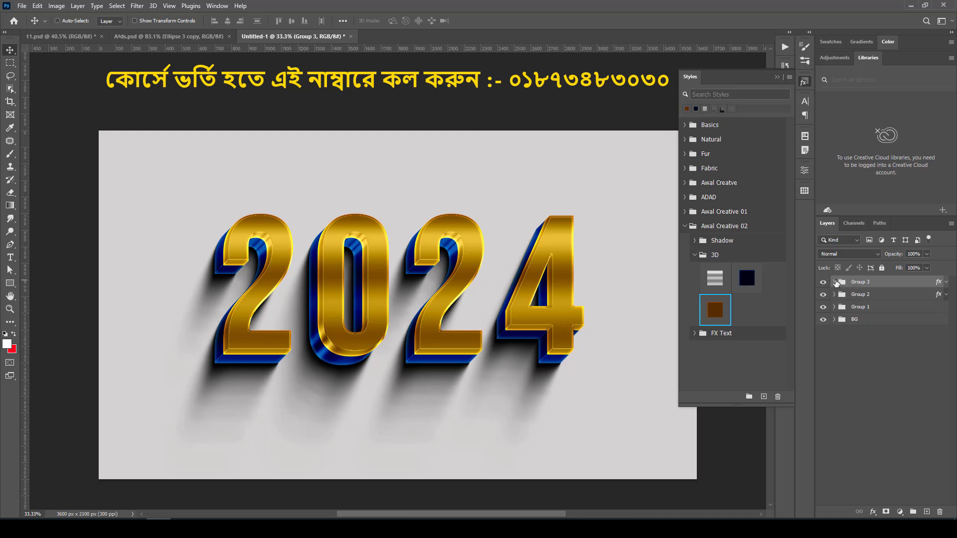
Move the layer 2024 copy 55 out of Group 3 to just above it and collapse the group
left_click(835, 283)
left_click_drag(881, 300, 882, 276)
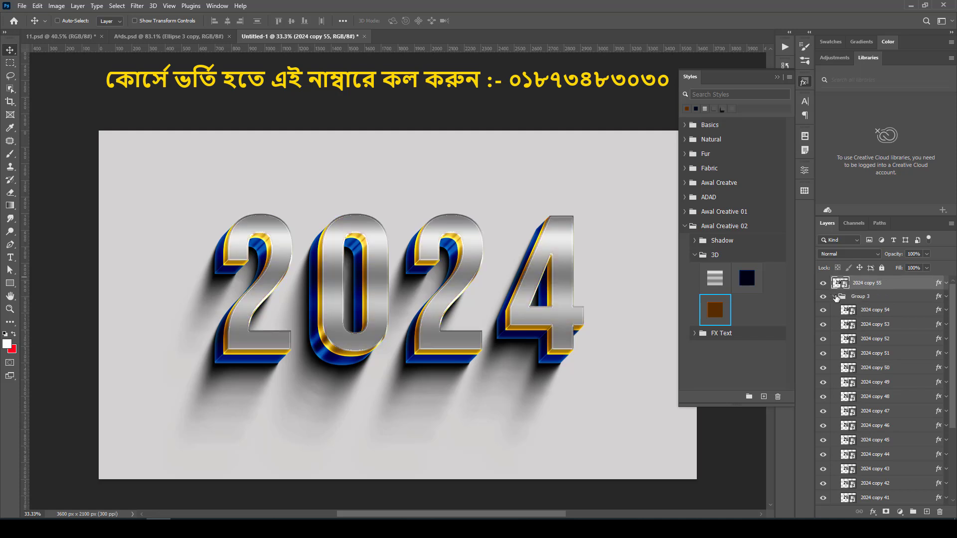
left_click(835, 296)
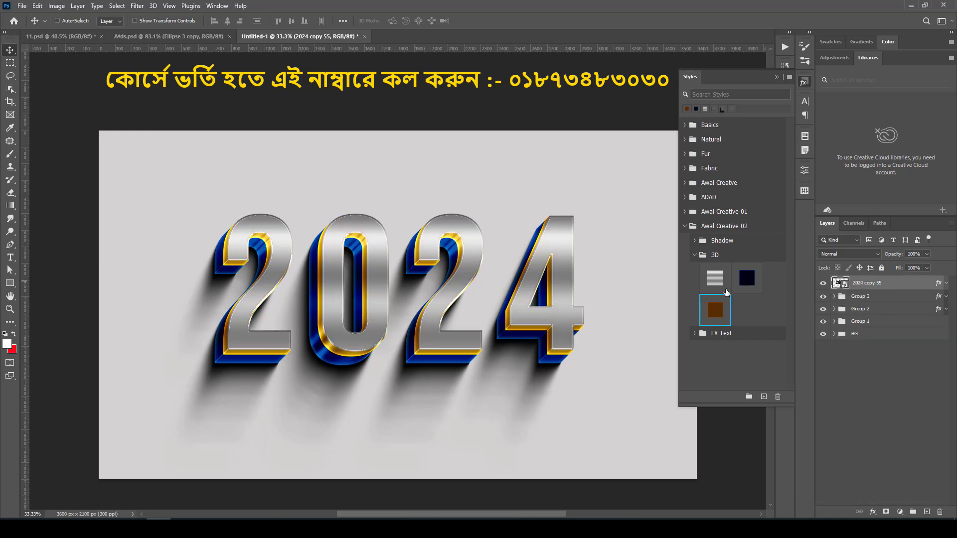
Apply the yellow-orange FX Text style preset from Awal Creative 02 to 2024 copy 55
left_click(694, 255)
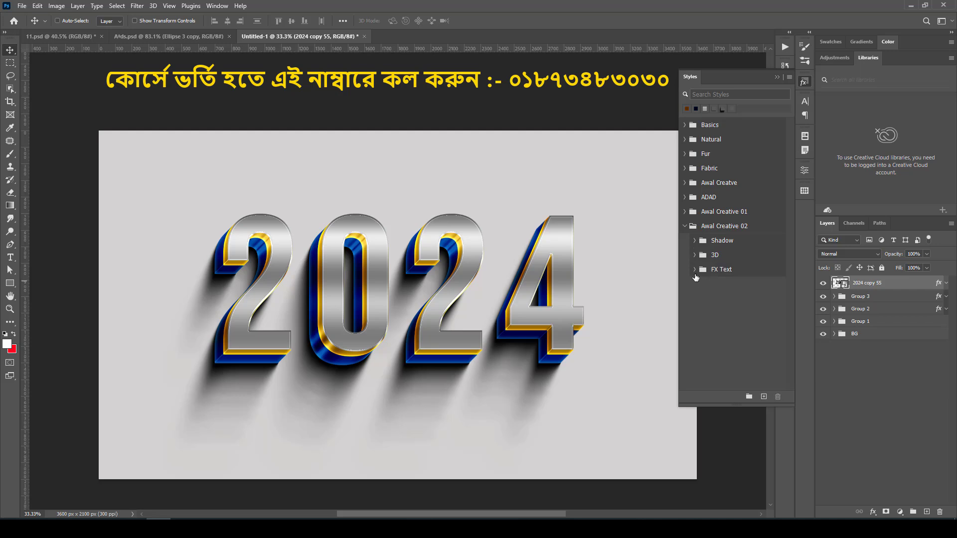
left_click(694, 271)
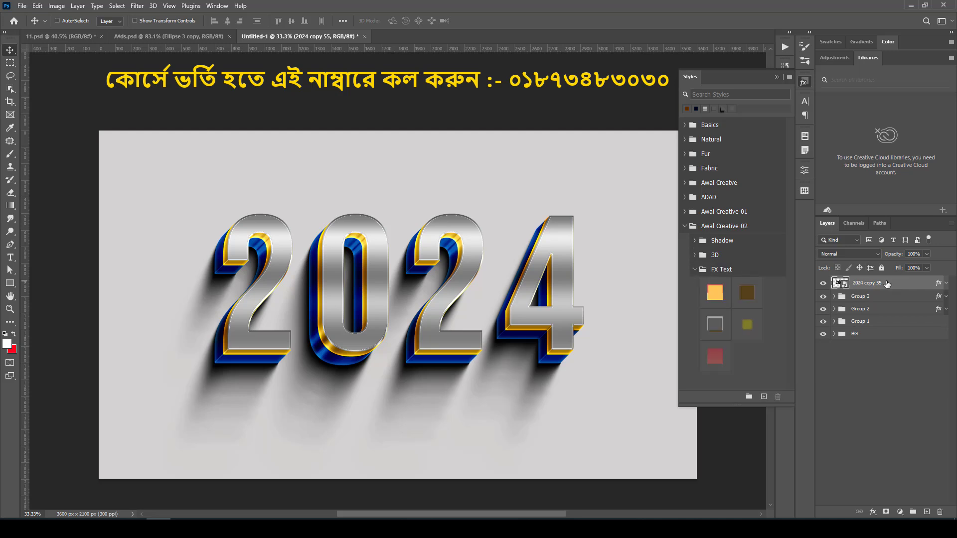
left_click(716, 296)
left_click(716, 294)
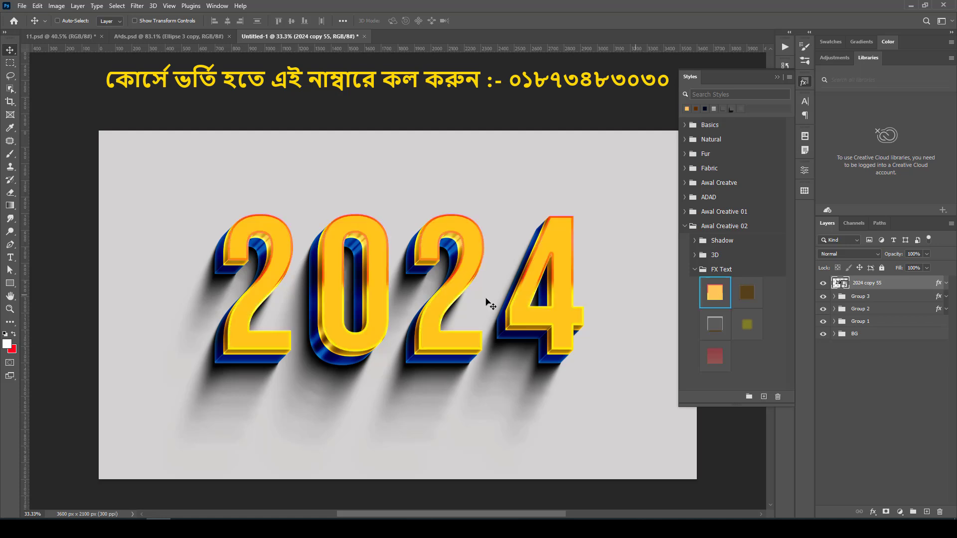
Duplicate the top 2024 layer twice in succession, giving the first copy the brown FX Text preset and the second the grey bordered one
left_click_drag(913, 287, 925, 510)
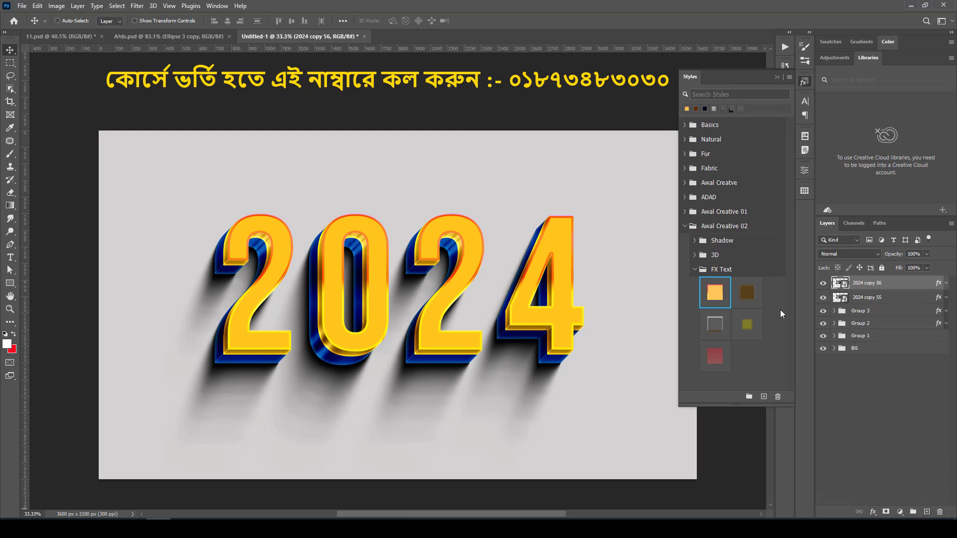
left_click(747, 292)
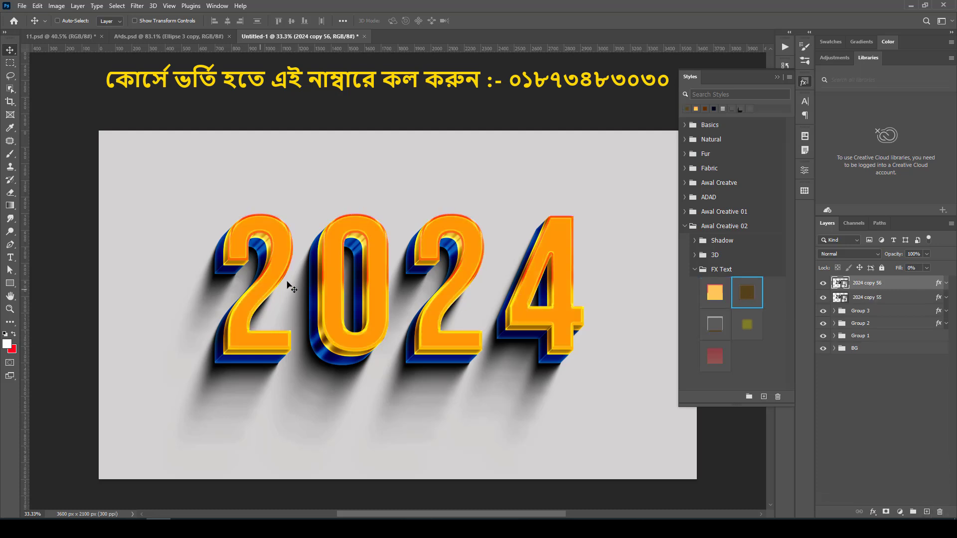
left_click_drag(897, 290, 925, 509)
left_click(714, 324)
Duplicate the top 2024 layer twice more, styling the copies with the olive and then the red FX Text preset, and put the style presets away
left_click_drag(882, 284, 926, 511)
left_click(747, 324)
left_click_drag(892, 283, 926, 511)
left_click(717, 357)
left_click(720, 357)
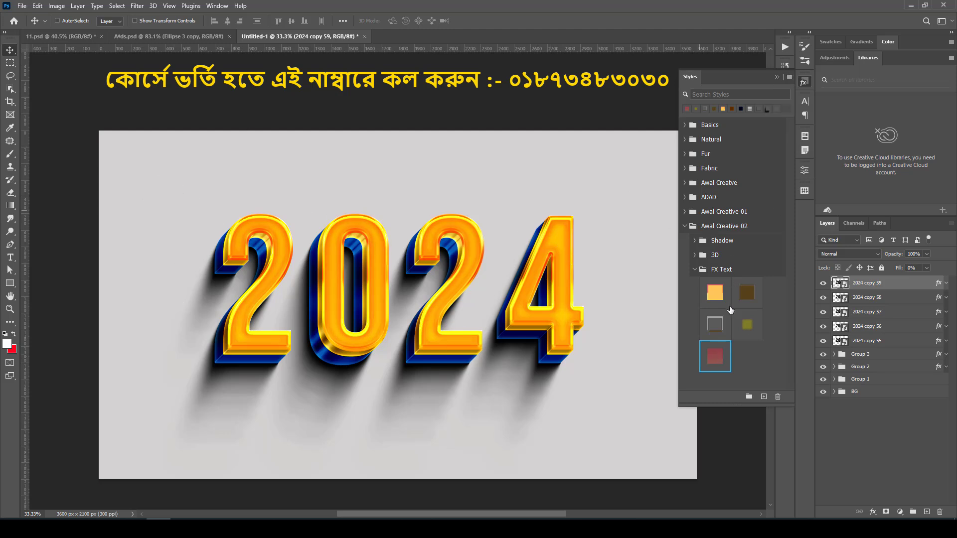
left_click(685, 226)
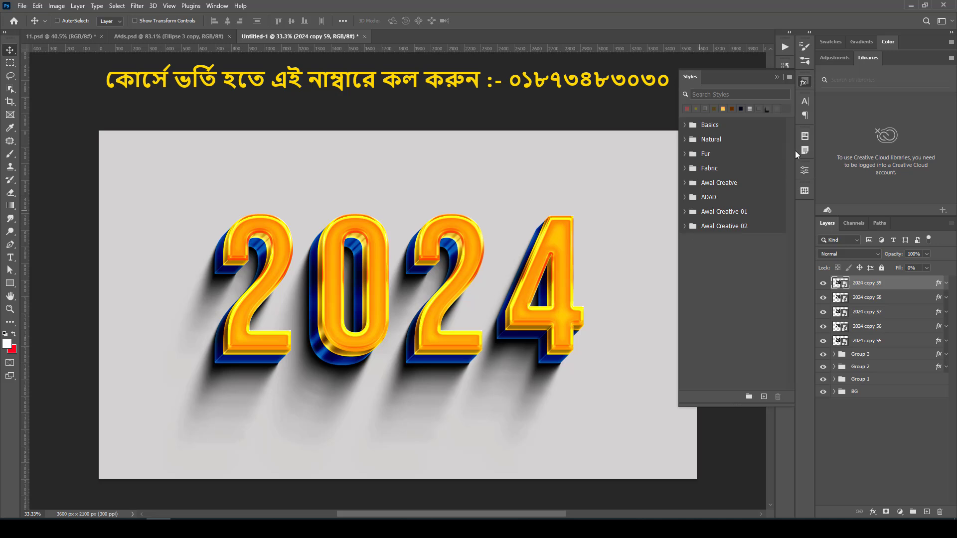
left_click(779, 79)
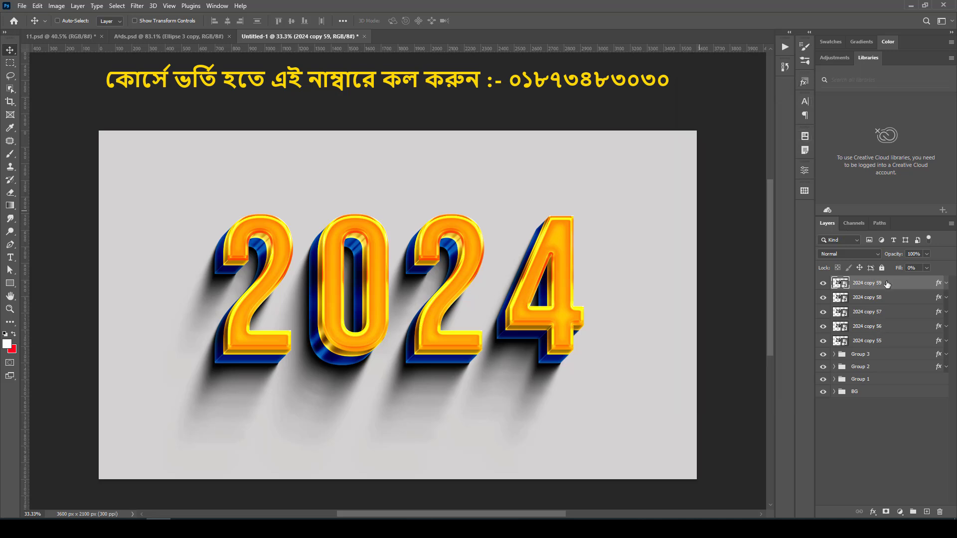
Group the layers from 2024 copy 55 up to 2024 copy 59
left_click(879, 298)
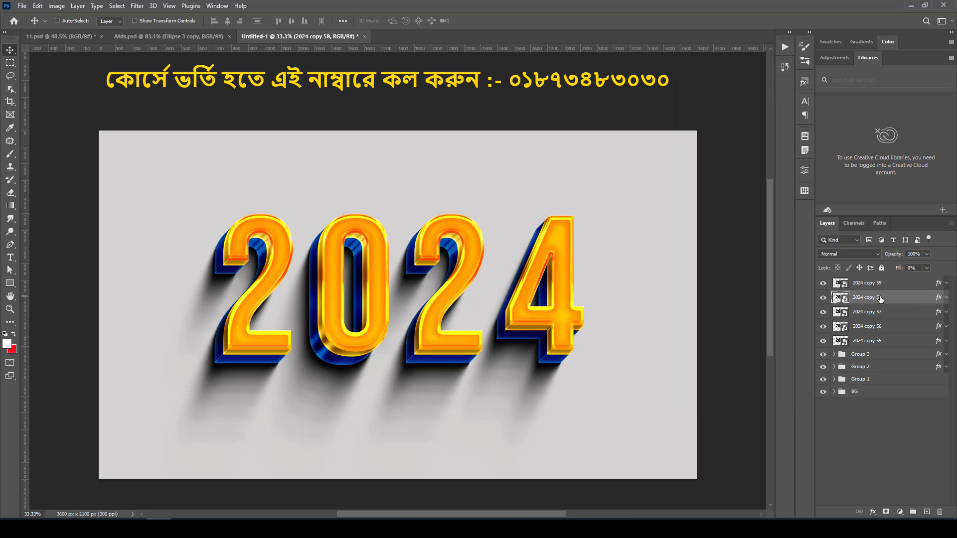
left_click(876, 343, "shift")
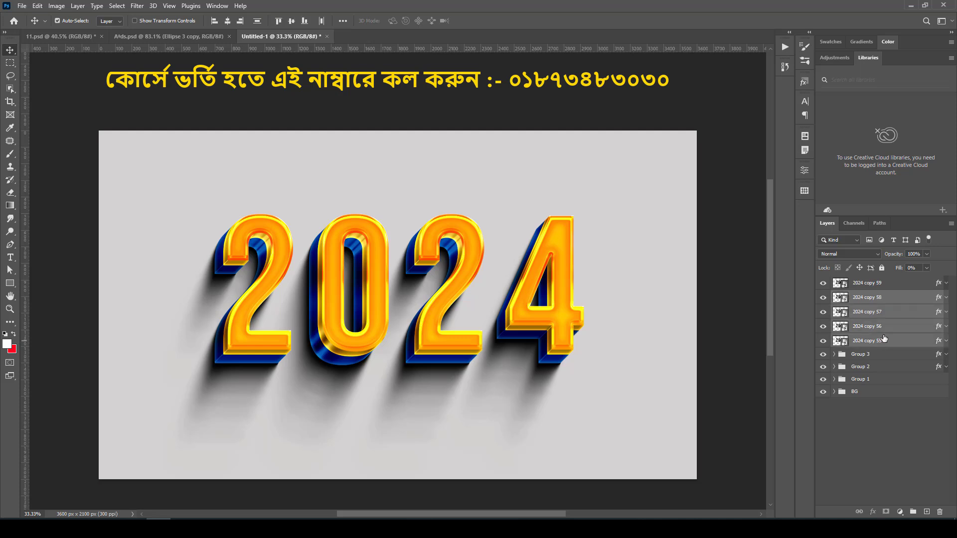
left_click(873, 283)
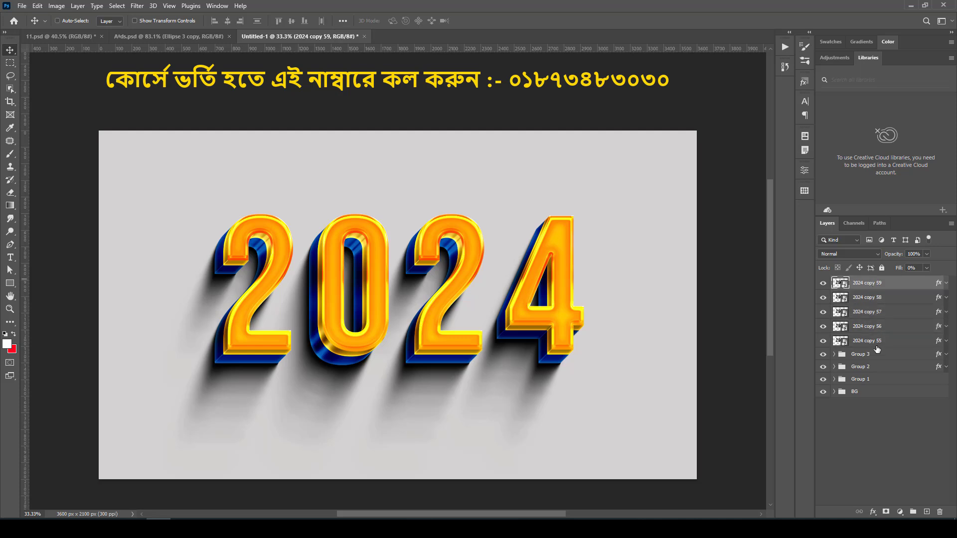
left_click(873, 341, "shift")
key("ctrl+g")
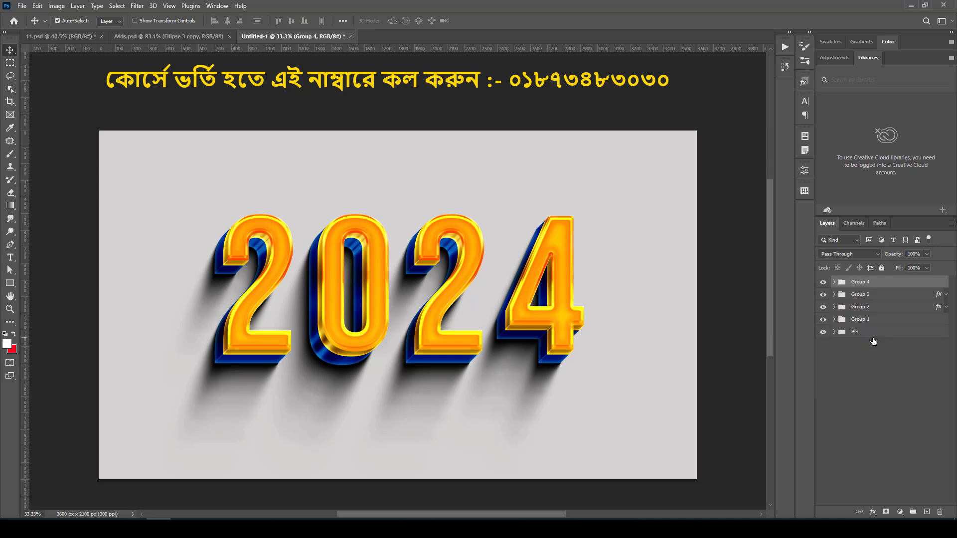
Add a Pattern Overlay effect to 2024 copy 59 inside Group 4, keeping the artwork visible beside the layer style settings
left_click(834, 282)
left_click(880, 298)
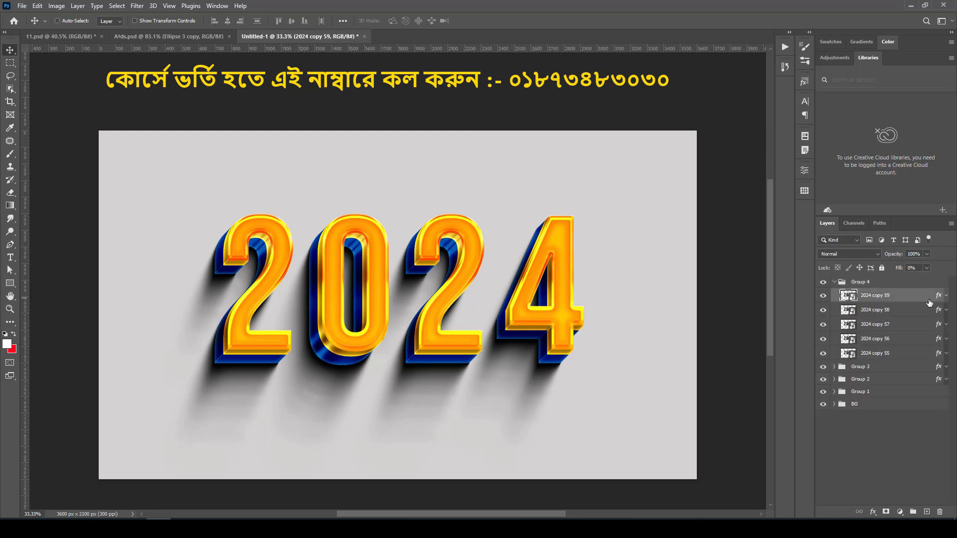
right_click(902, 294)
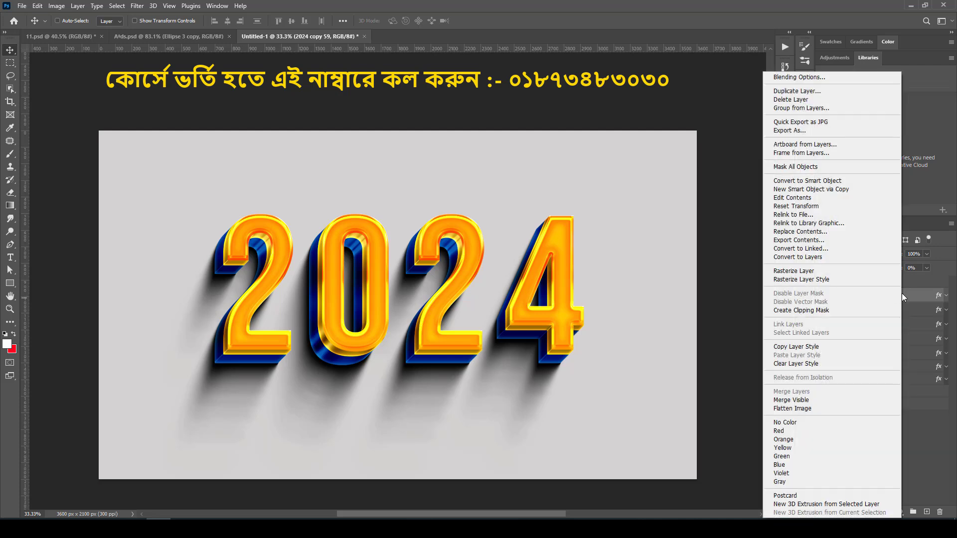
left_click(796, 78)
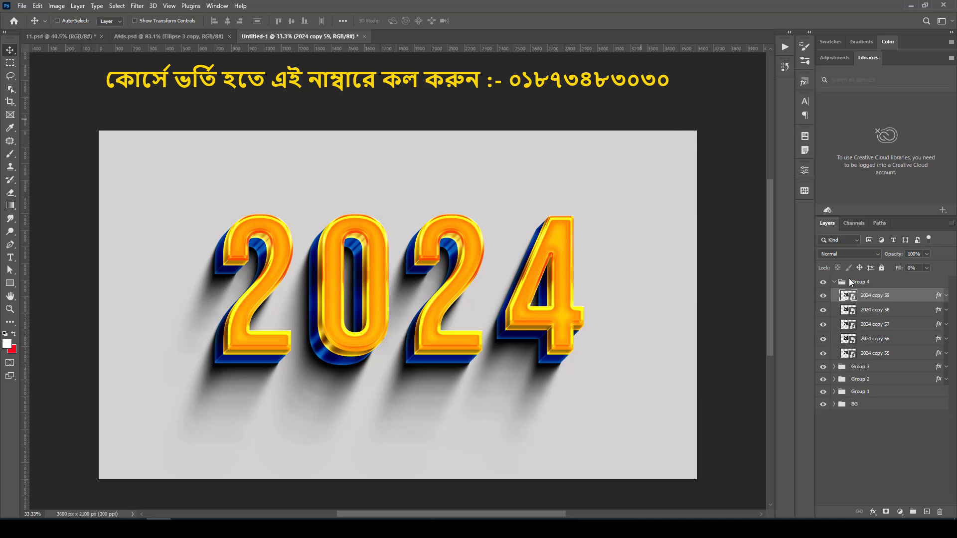
left_click_drag(523, 142, 666, 152)
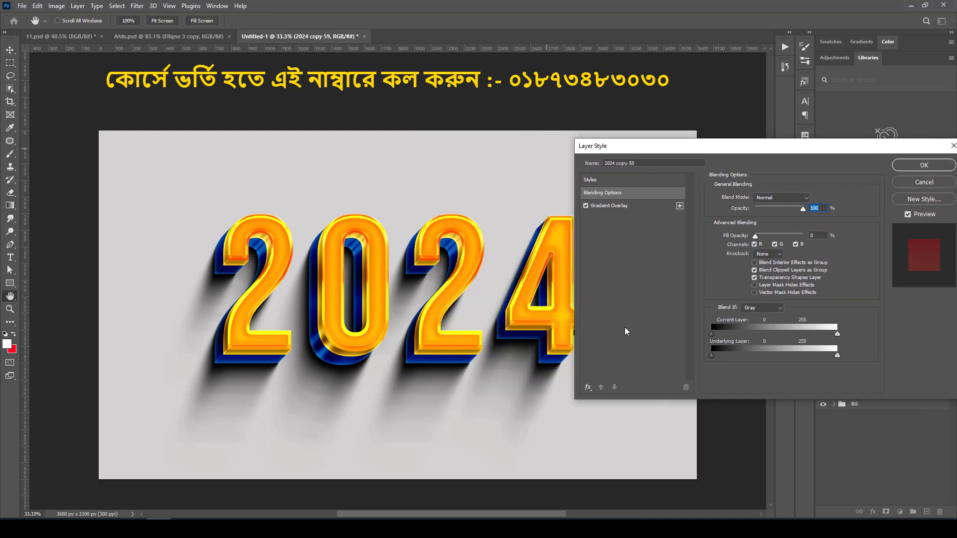
left_click(589, 387)
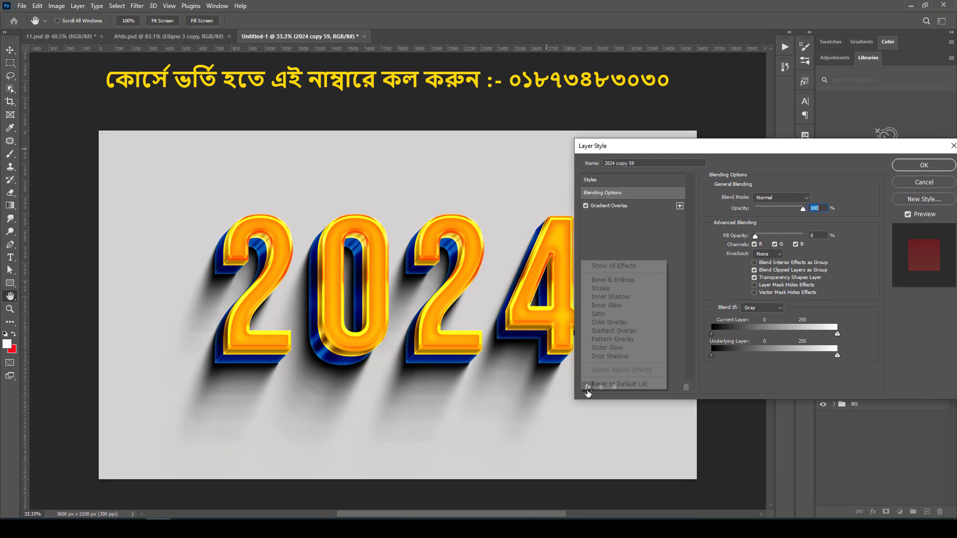
left_click(600, 340)
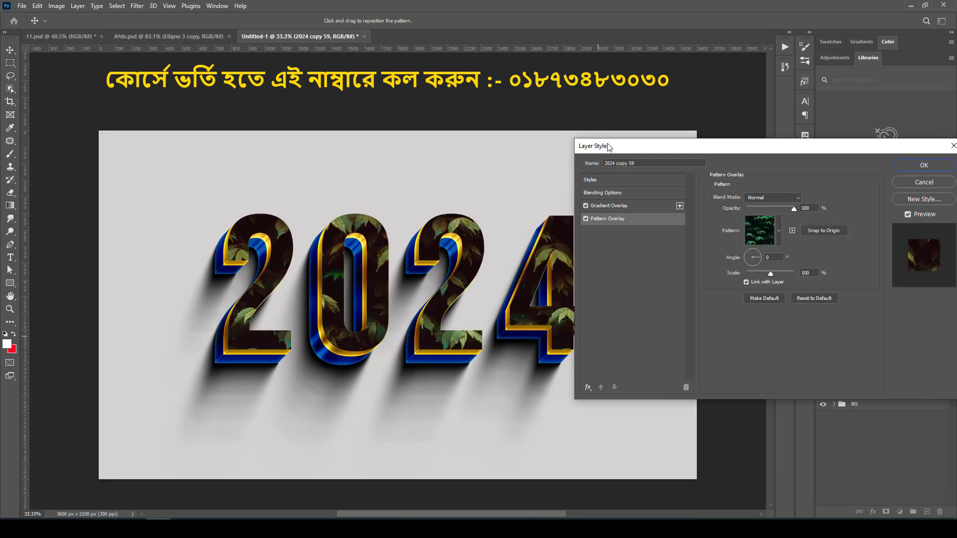
left_click_drag(605, 145, 695, 133)
Try the second, third and fourth Trees patterns for the overlay
left_click(852, 213)
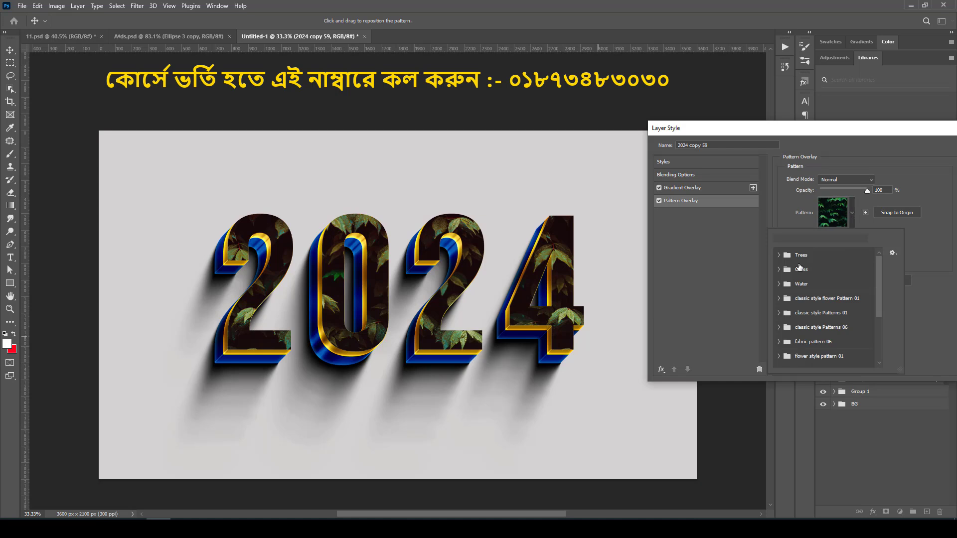
left_click(807, 270)
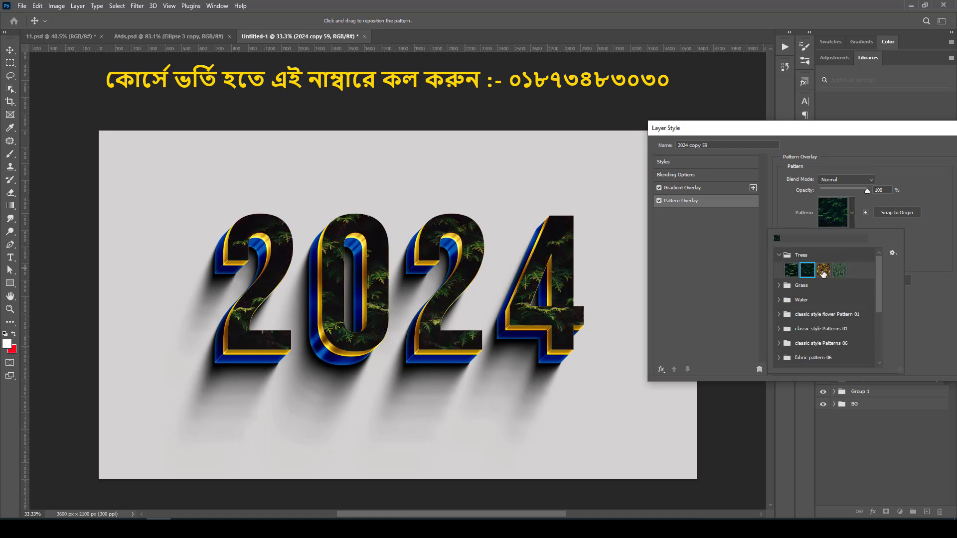
left_click(822, 270)
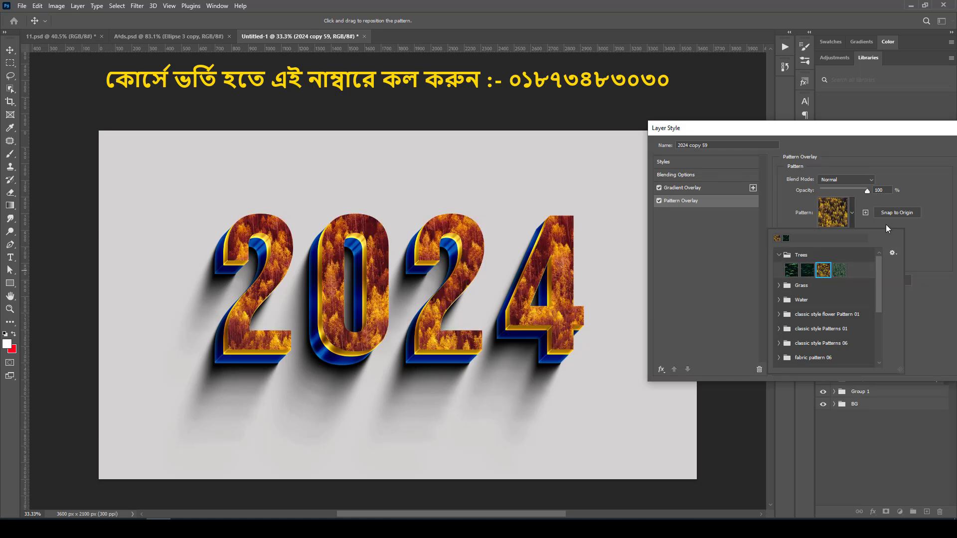
left_click(840, 273)
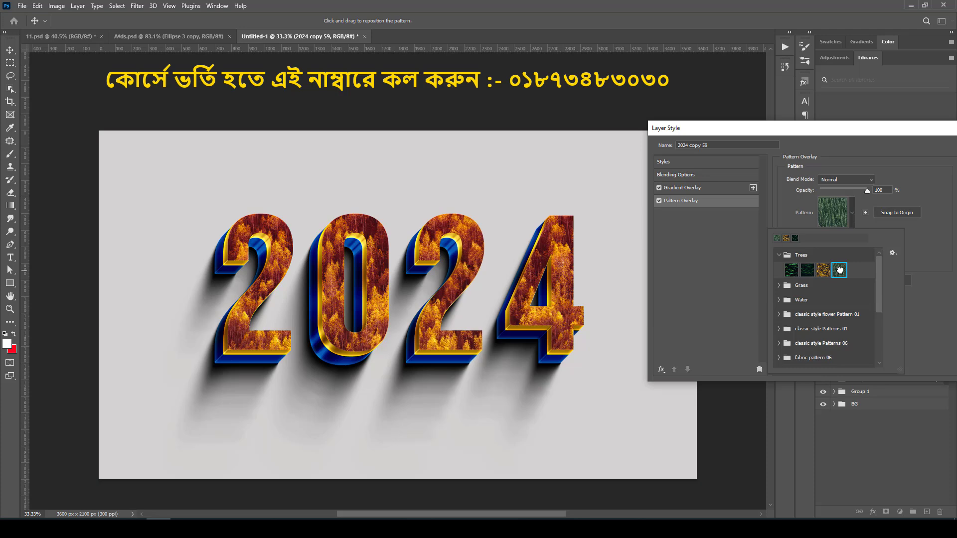
Choose the ungrouped black snowflake-like pattern below the seamless pattern 01 folder for the overlay
left_click(779, 255)
scroll(795, 350, "down", 3)
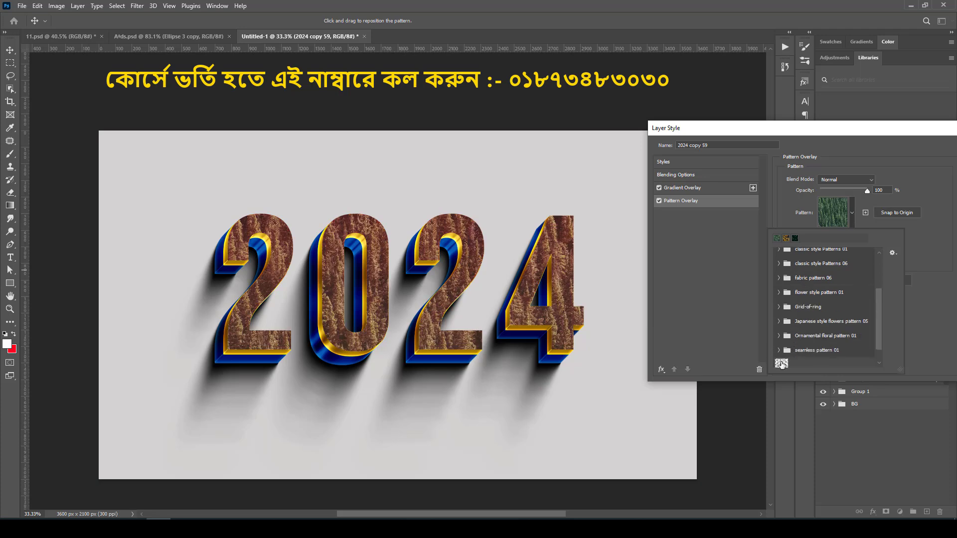
left_click(781, 363)
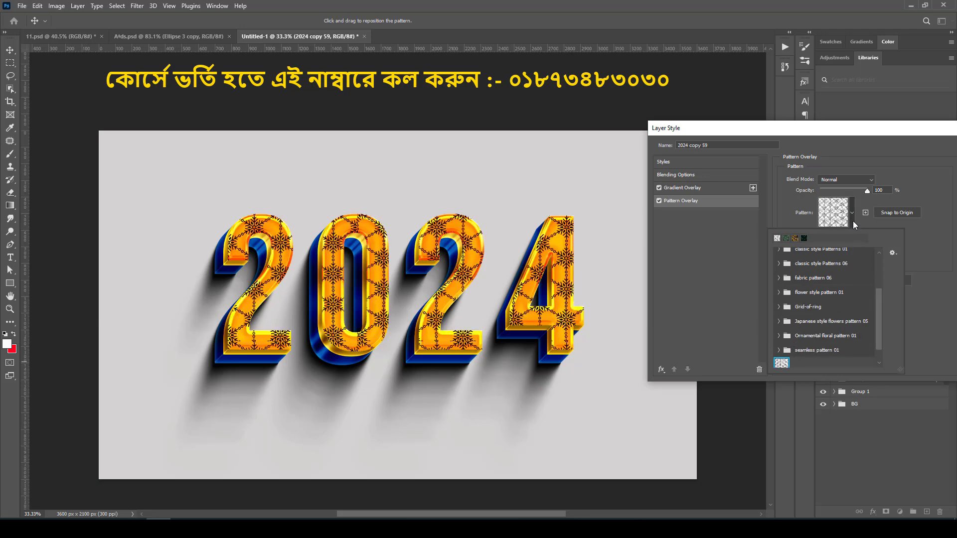
Set the scale of the pattern overlay on 2024 copy 59 to 9%
left_click(832, 215)
left_click_drag(844, 256, 821, 259)
double_click(875, 255)
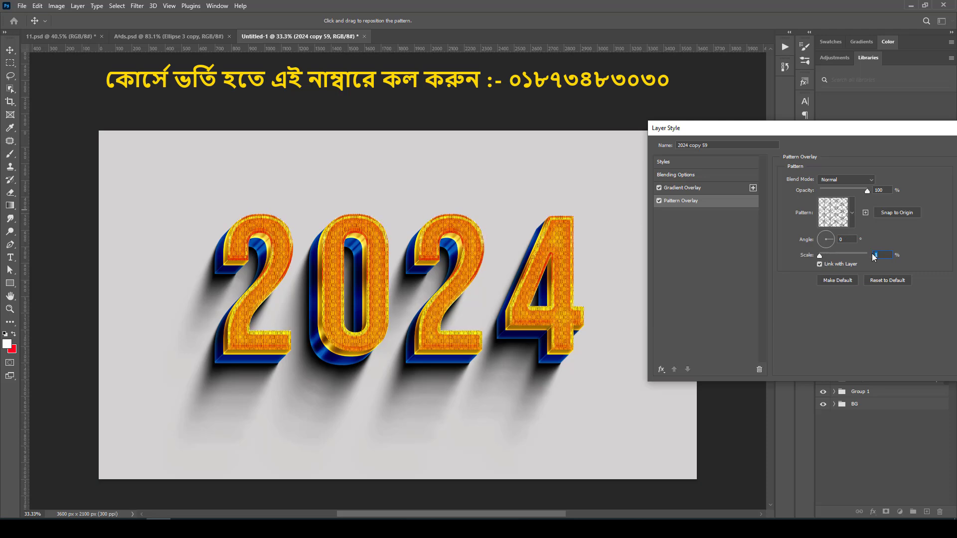
key("Up")
key("Up")
key("Up")
key("Up")
key("Up")
key("Up")
key("Up")
key("Up")
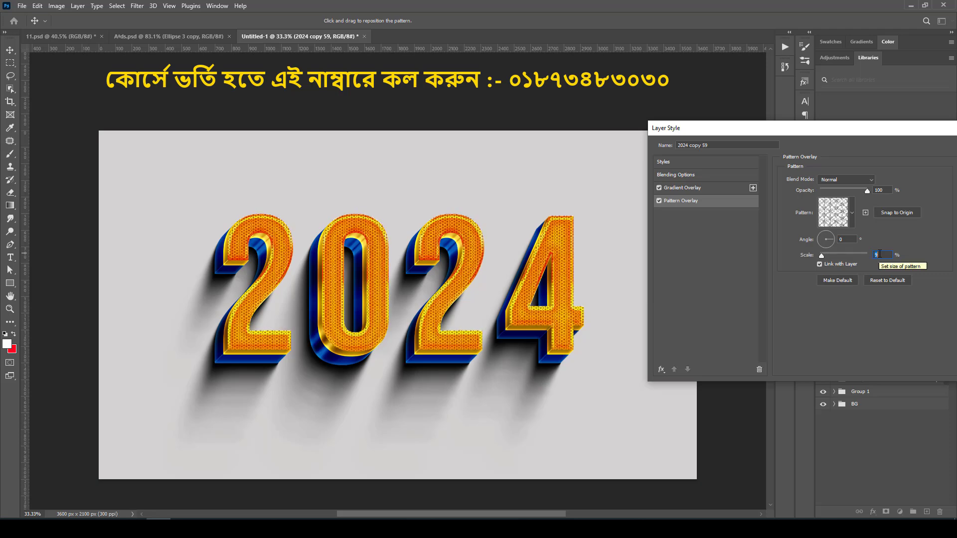
Set the pattern overlay's blend mode to Multiply and its opacity to 34%, and apply the layer style
left_click(870, 180)
left_click(835, 220)
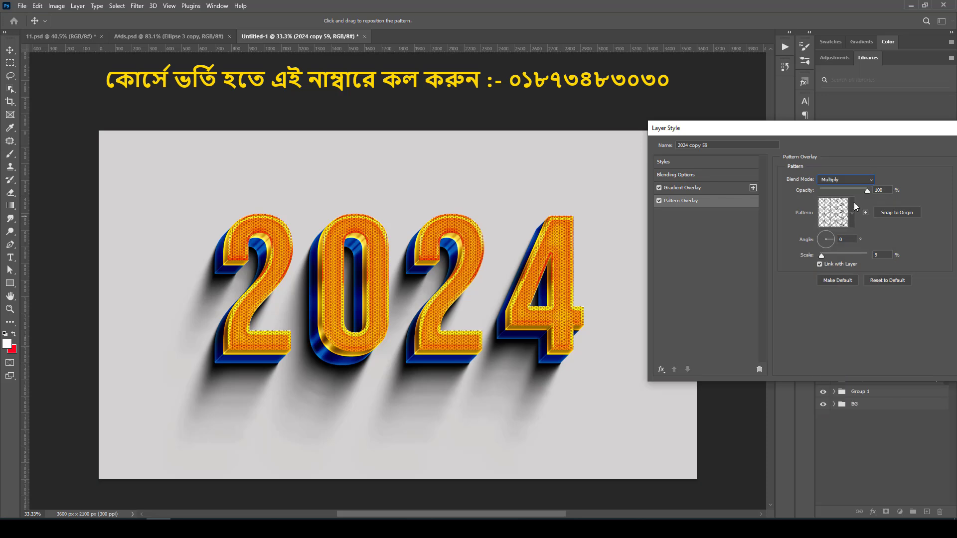
left_click_drag(868, 190, 838, 214)
left_click_drag(809, 137, 624, 142)
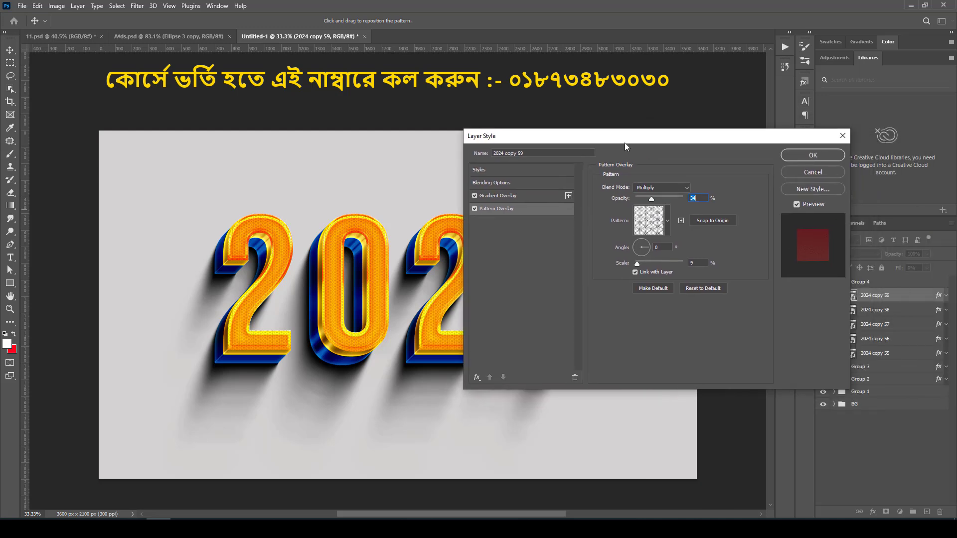
left_click(812, 153)
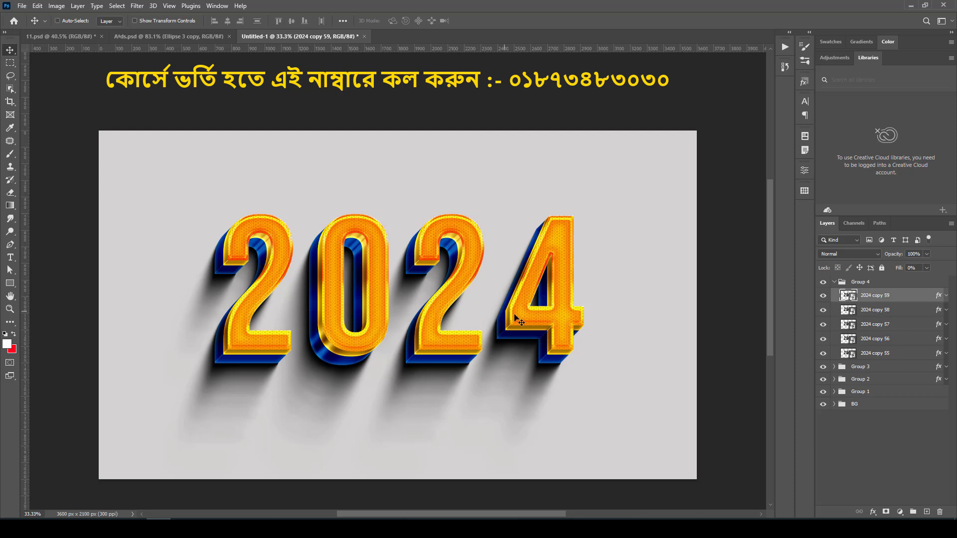
Duplicate 2024 copy 59, place the duplicate above the collapsed Group 4 and hide it
left_click_drag(876, 297, 927, 512)
left_click_drag(880, 301, 870, 279)
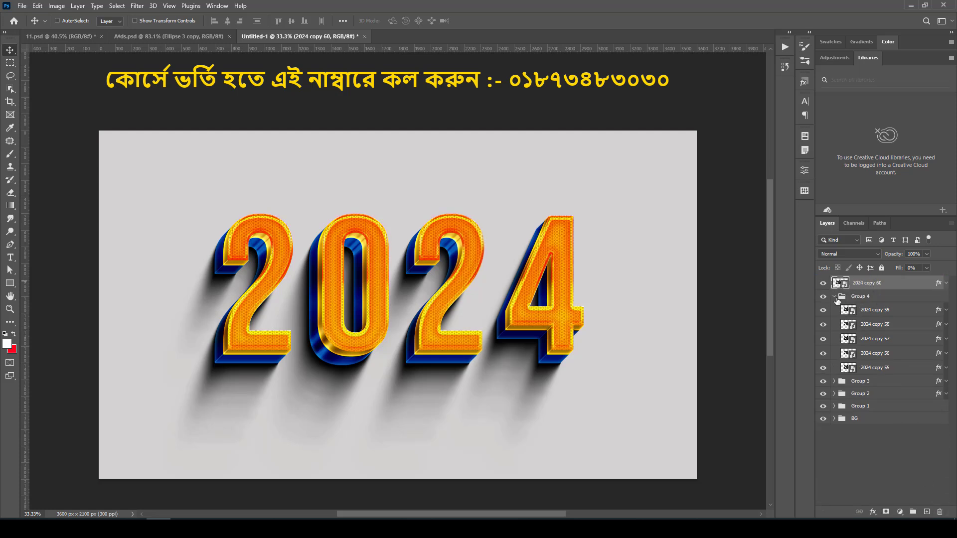
left_click(835, 298)
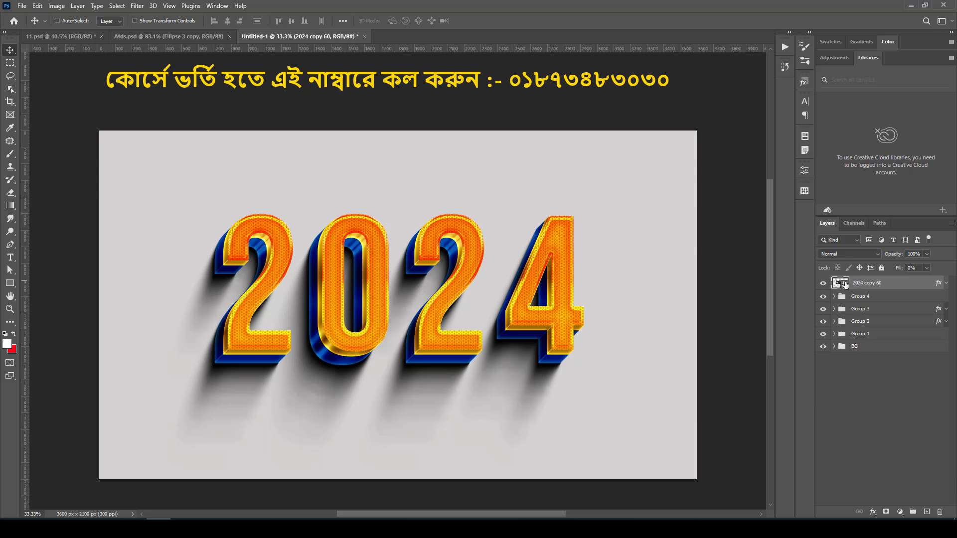
left_click(822, 283)
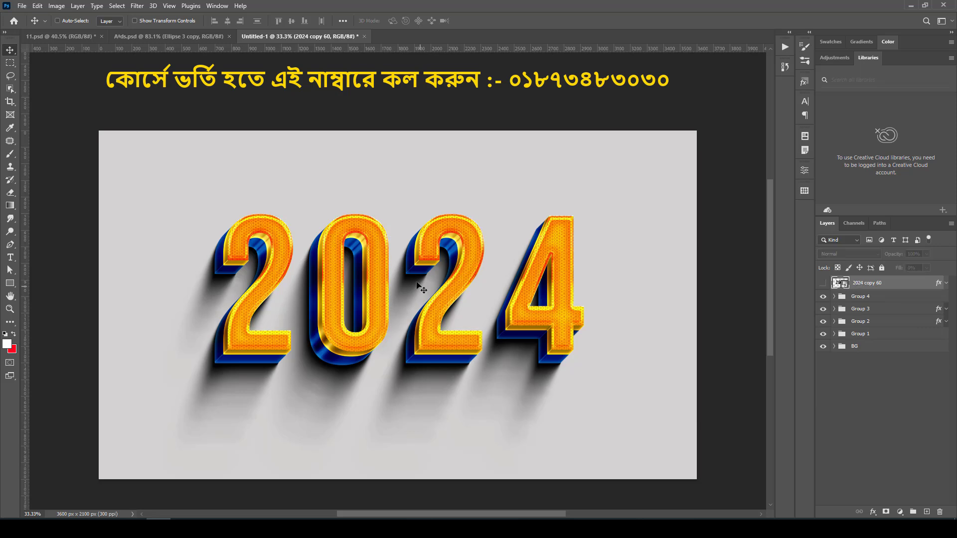
Open the contents of the hidden top smart object and extend its canvas with the Crop tool to about 3176 x 1562 px
double_click(840, 283)
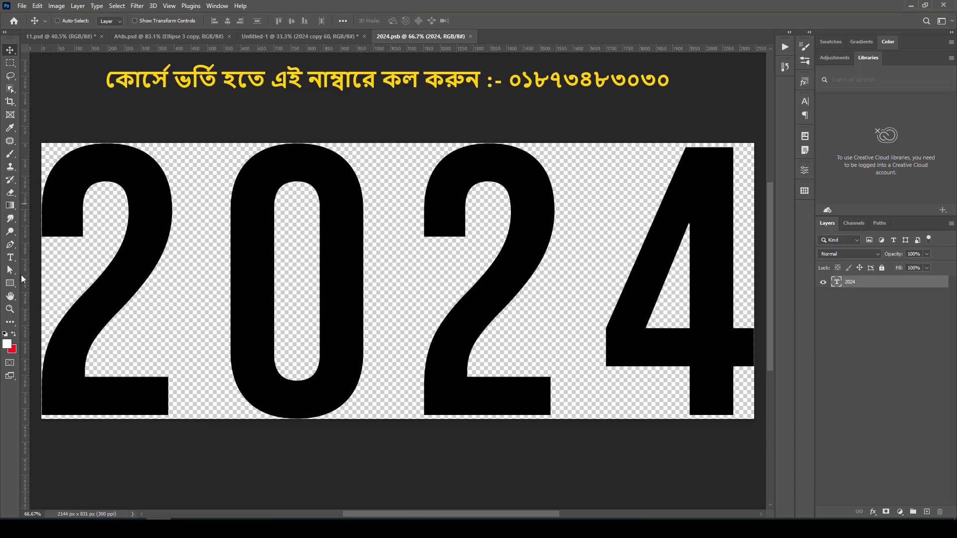
left_click(10, 309)
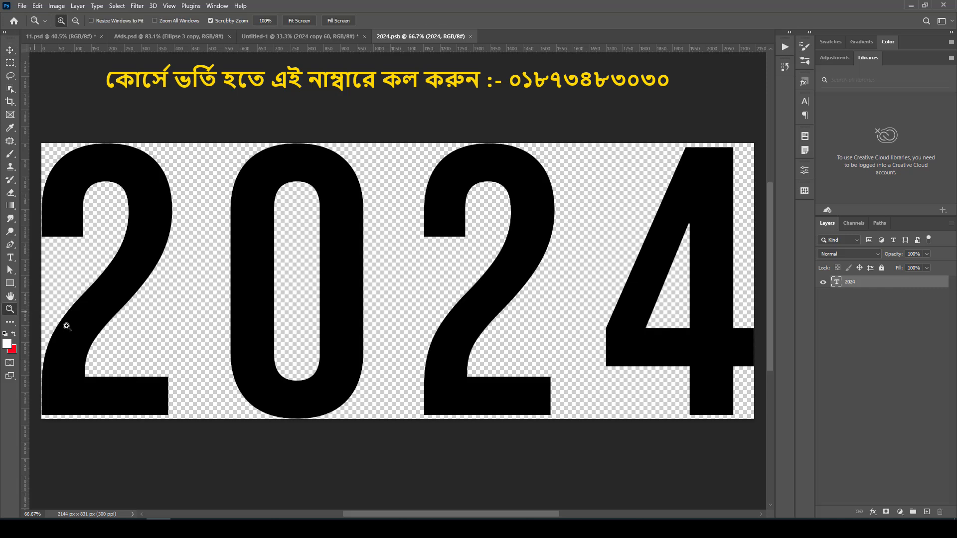
left_click(361, 323, "alt")
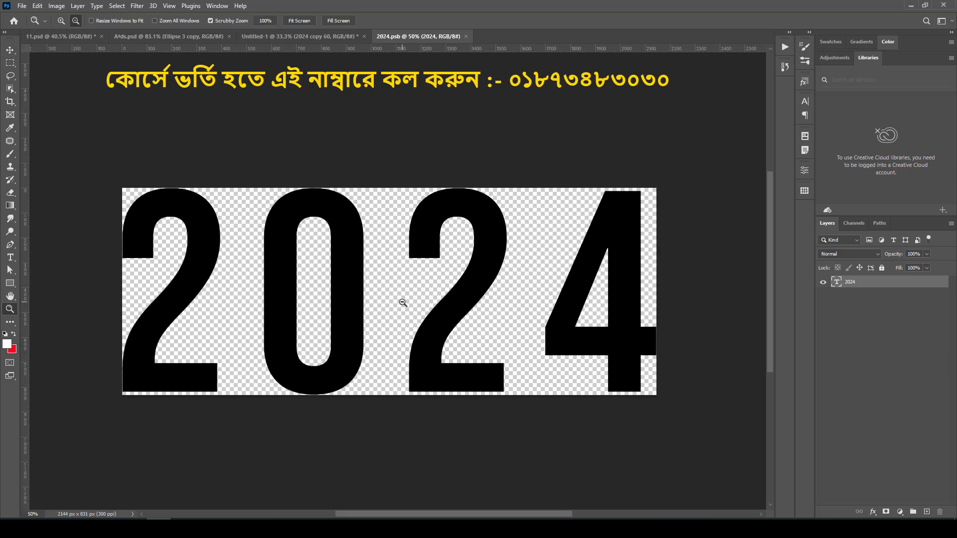
left_click(403, 303, "alt")
left_click(10, 102)
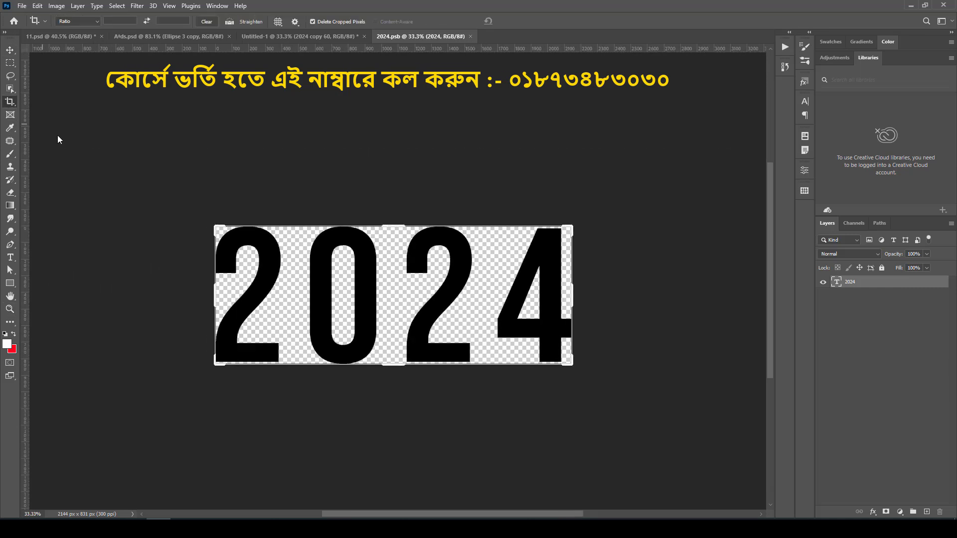
left_click_drag(215, 306, 183, 299)
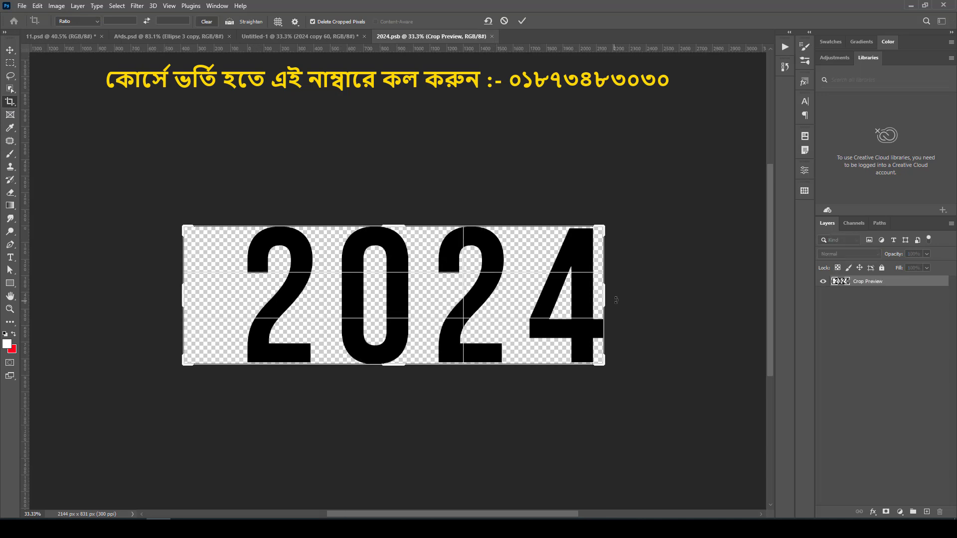
left_click_drag(605, 297, 657, 294)
left_click_drag(399, 222, 398, 201)
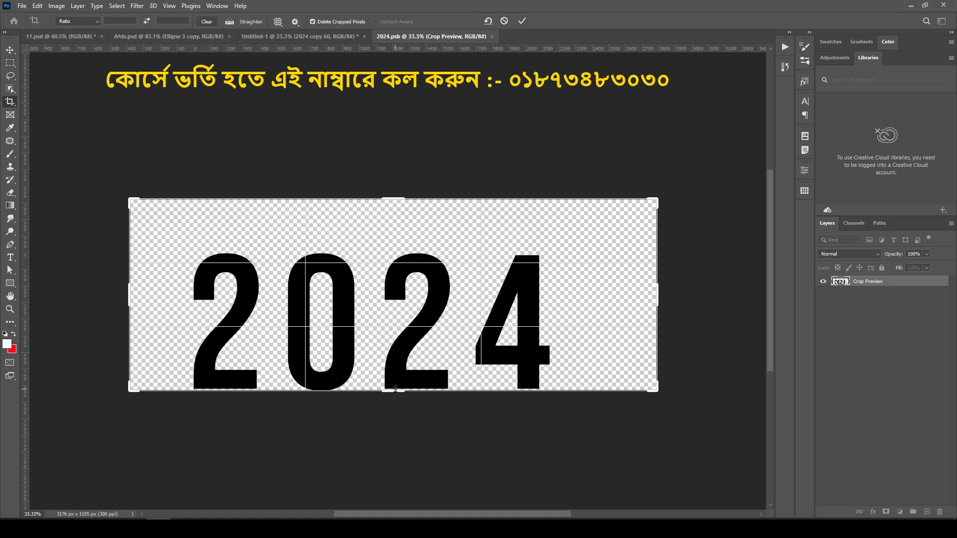
left_click_drag(395, 389, 393, 419)
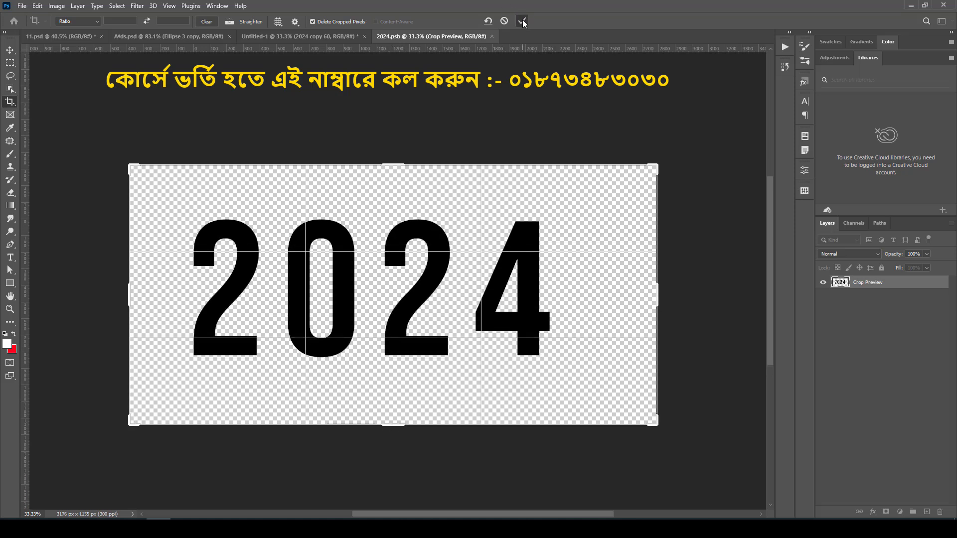
left_click(523, 21)
Replace the 2024 text with HELOO, centred on the canvas, and save the smart object contents to update the Untitled-1 document
left_click(10, 257)
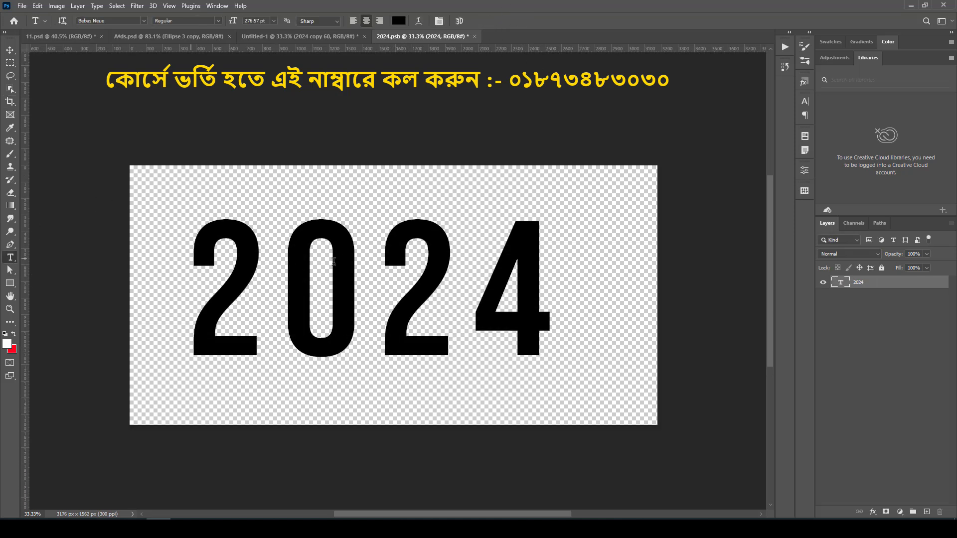
left_click(375, 265)
key("ctrl+a")
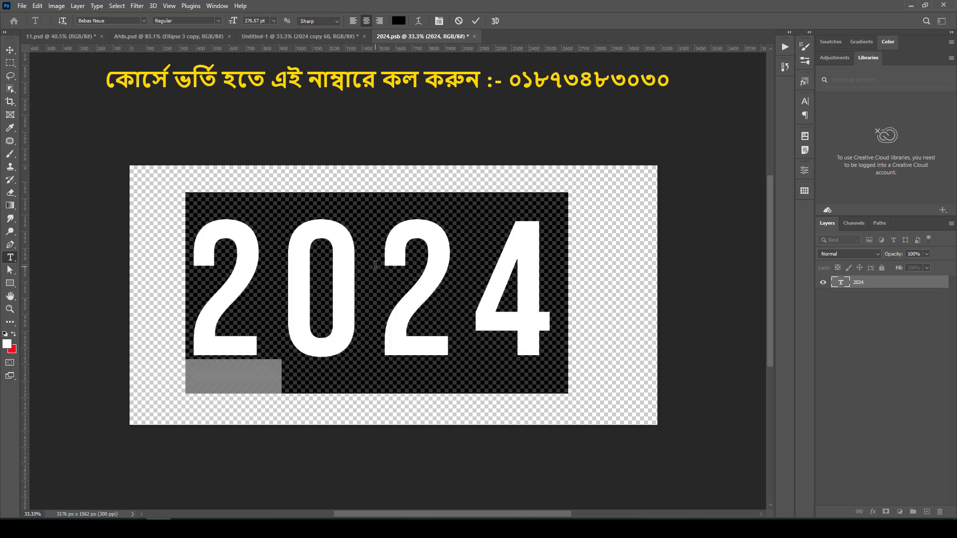
type("HEL")
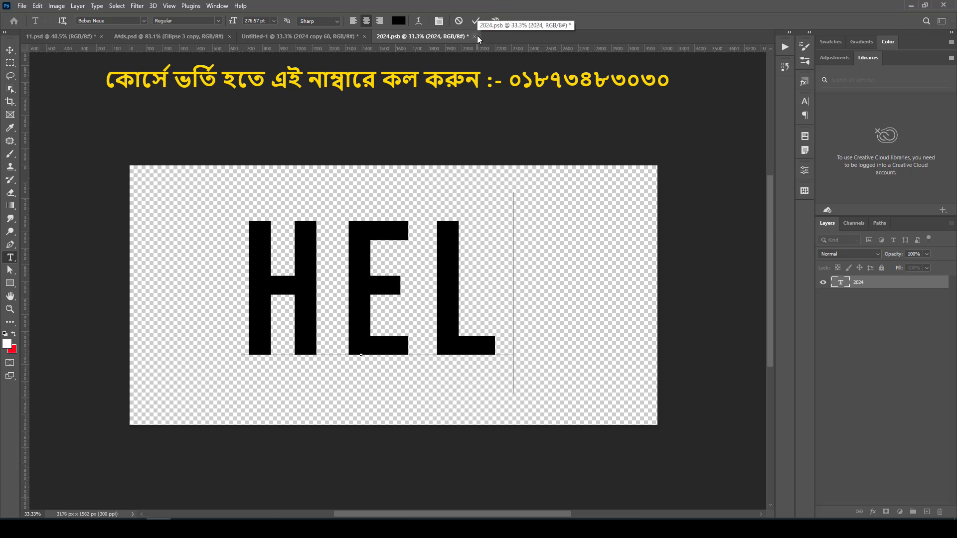
type("OO")
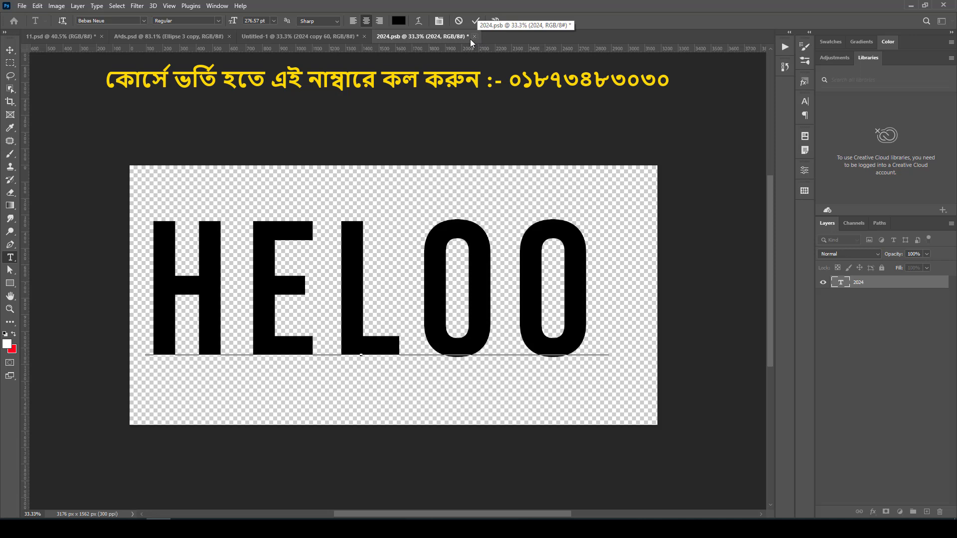
left_click(476, 21)
key("v")
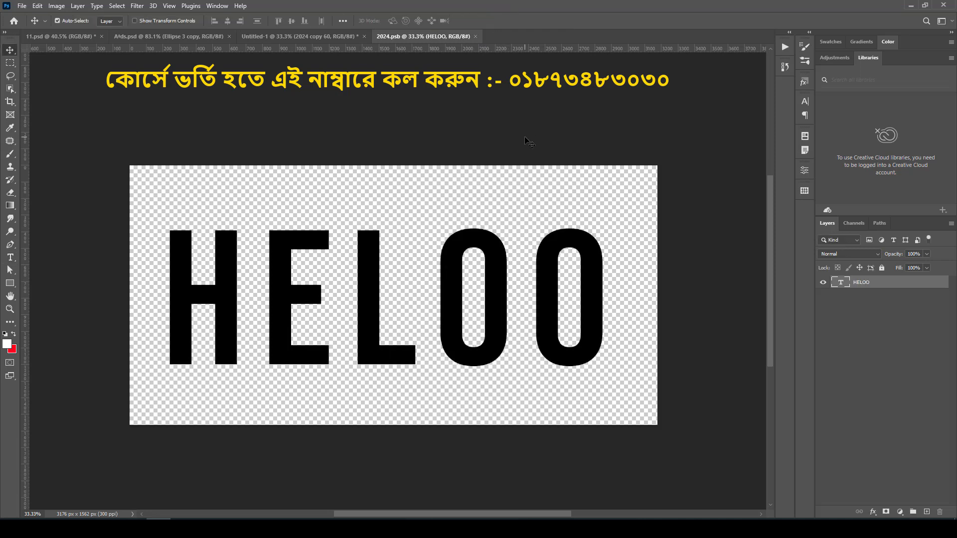
left_click(318, 37)
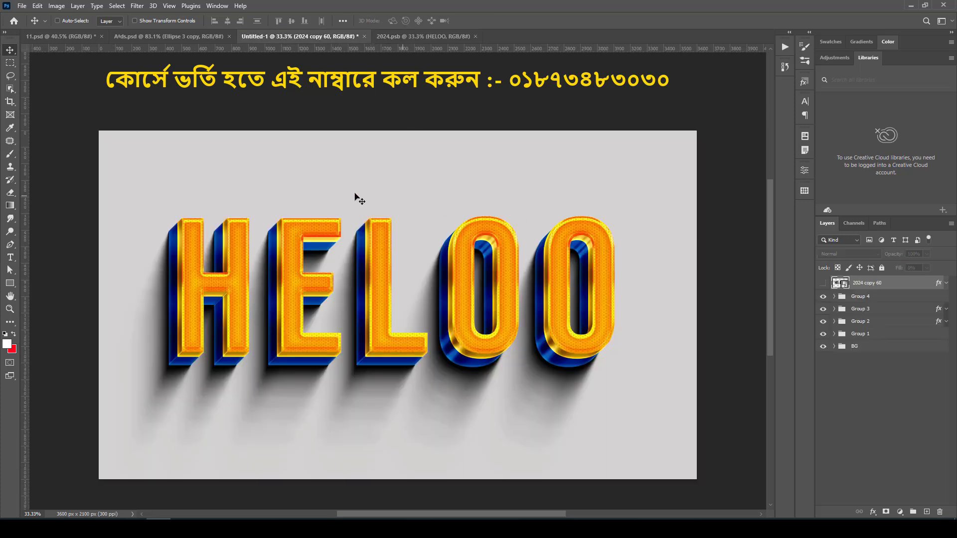